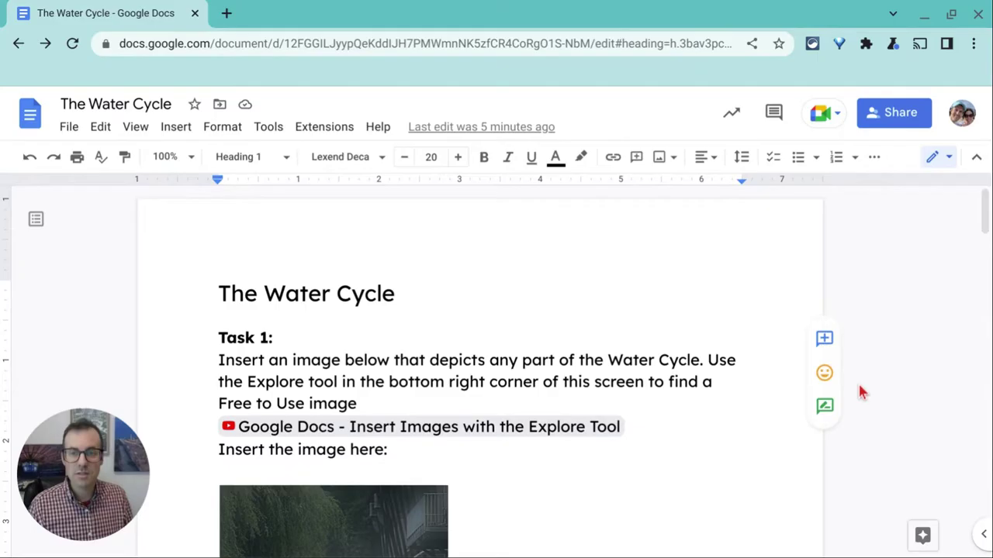
Step: Open the Approvals panel for The Water Cycle from the File menu
left_click(67, 127)
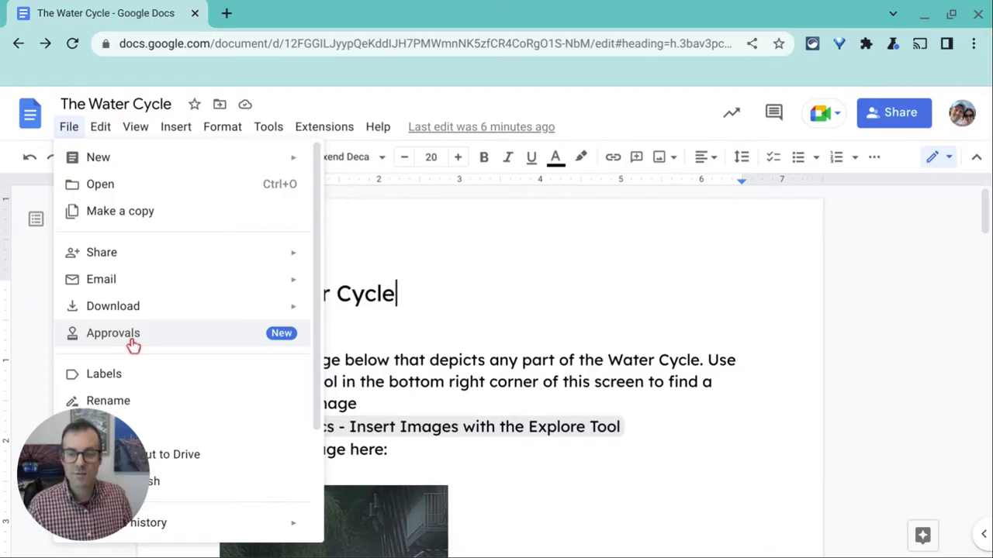
left_click(388, 349)
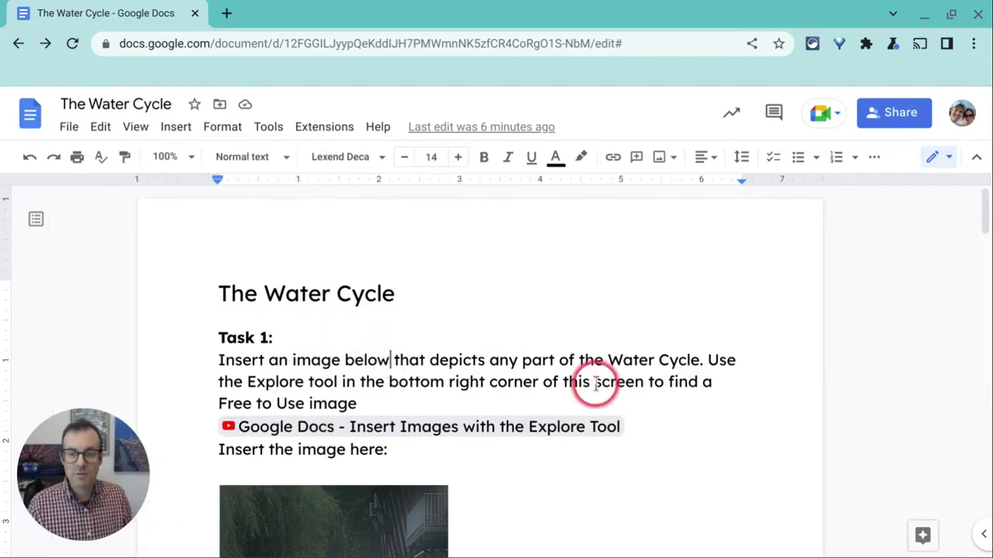
scroll(594, 381, "down", 1)
scroll(595, 386, "down", 15)
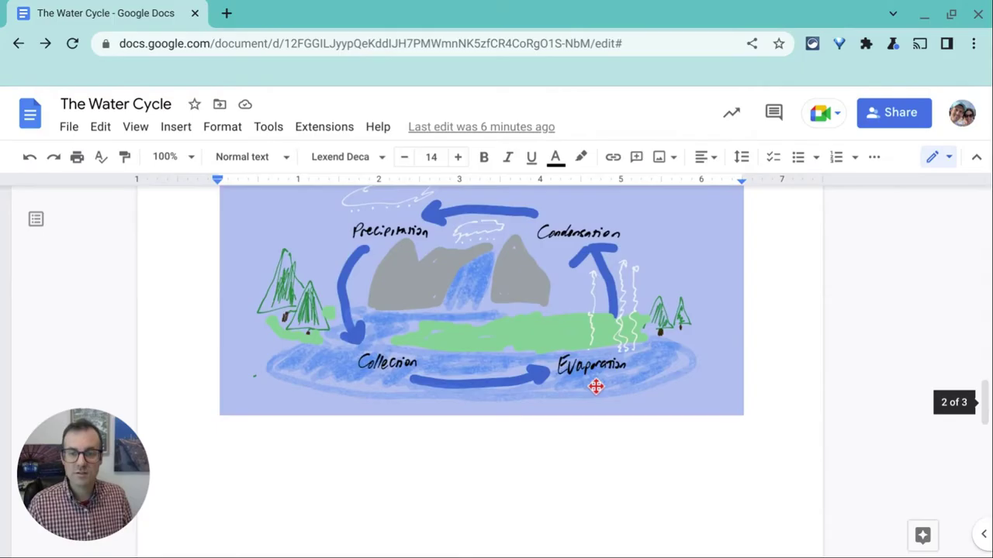
scroll(596, 384, "up", 15)
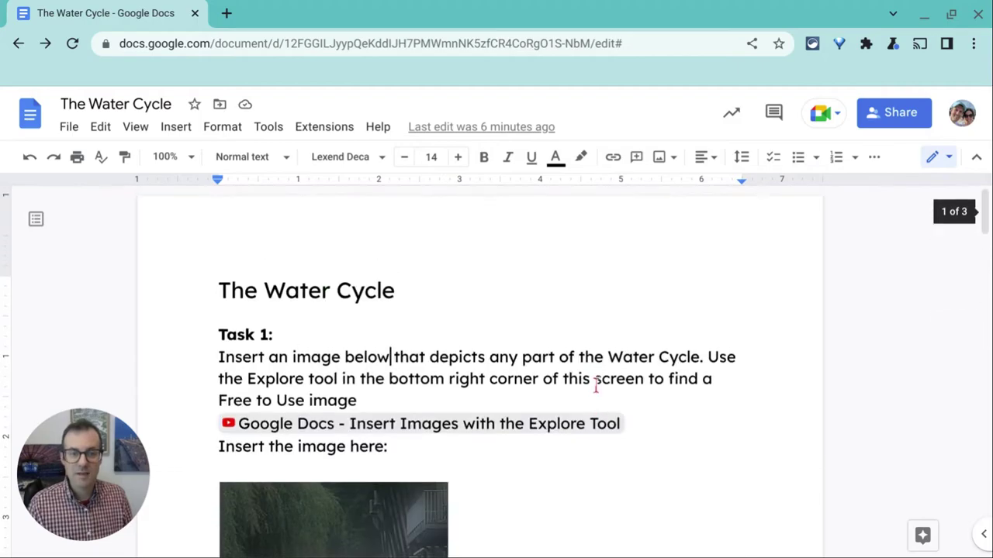
left_click(443, 370)
left_click(71, 129)
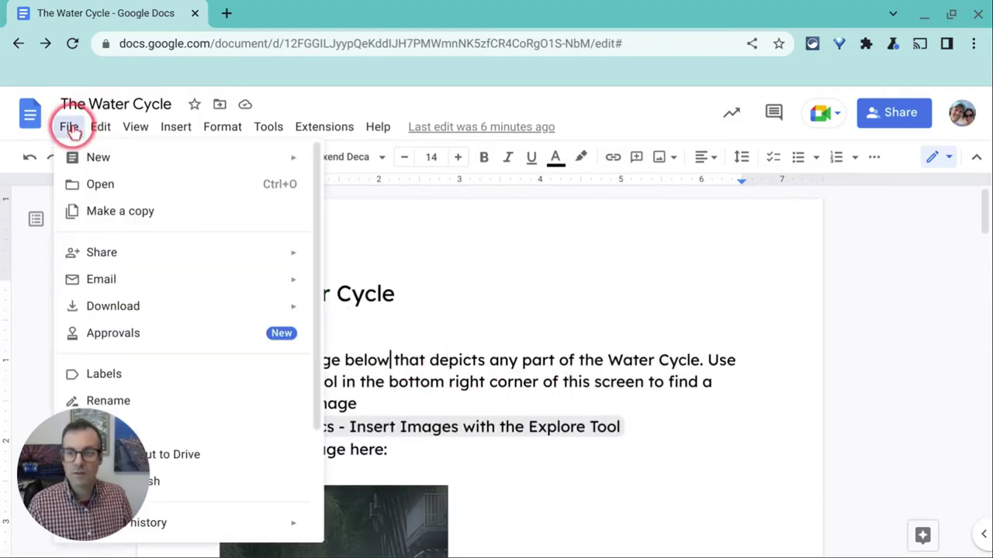
left_click(122, 335)
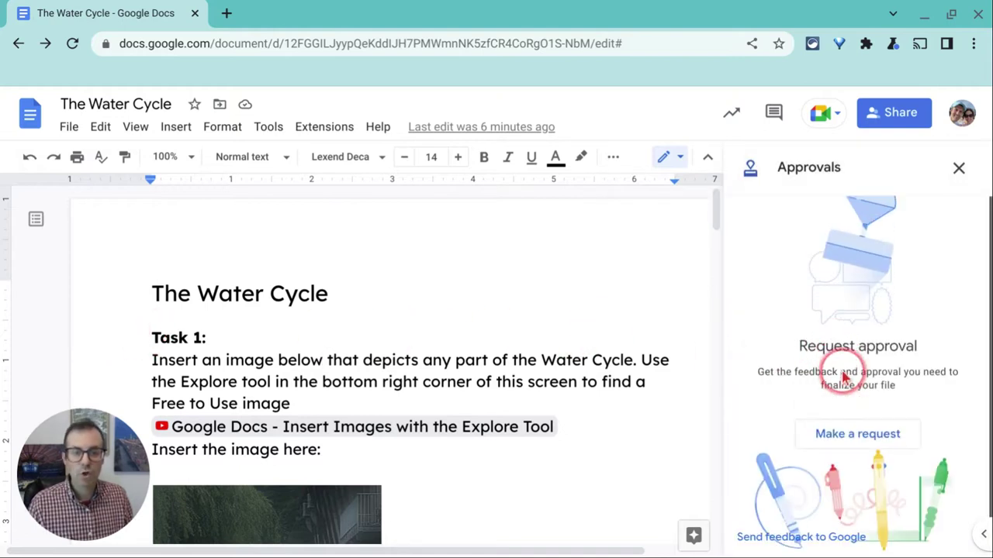
Step: Start a new approval request, add the suggested approver, and begin the message 'Please approve. TY.'
left_click(845, 444)
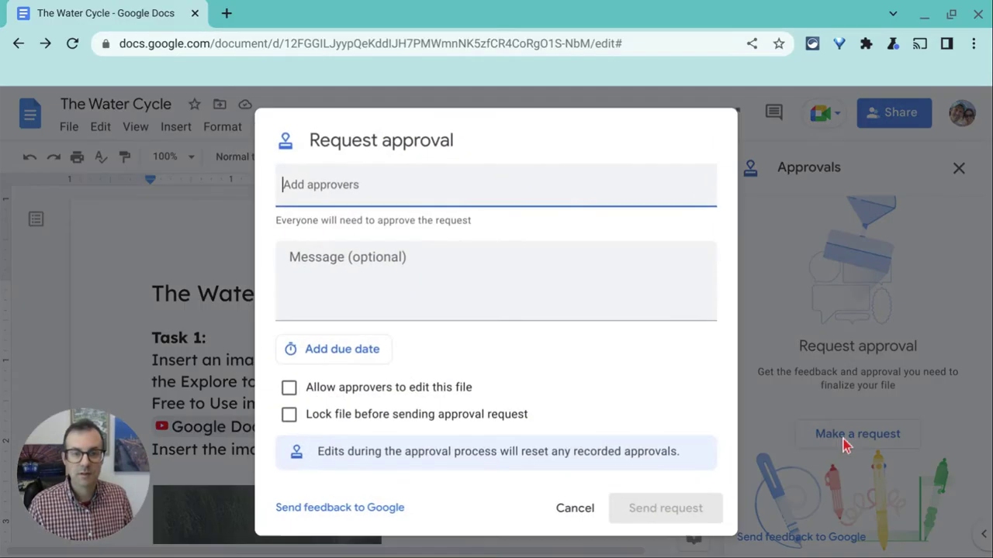
left_click(415, 265)
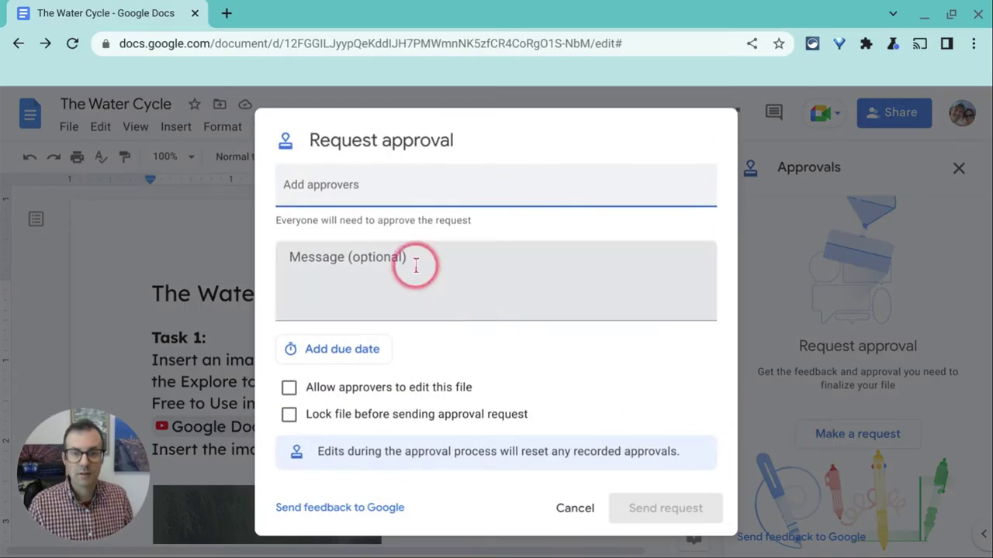
left_click(374, 195)
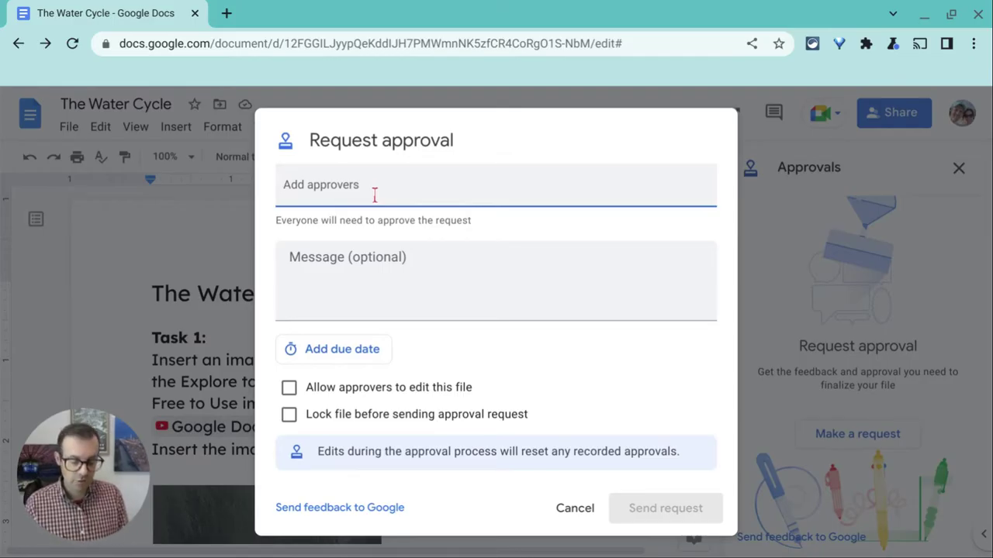
type("mister")
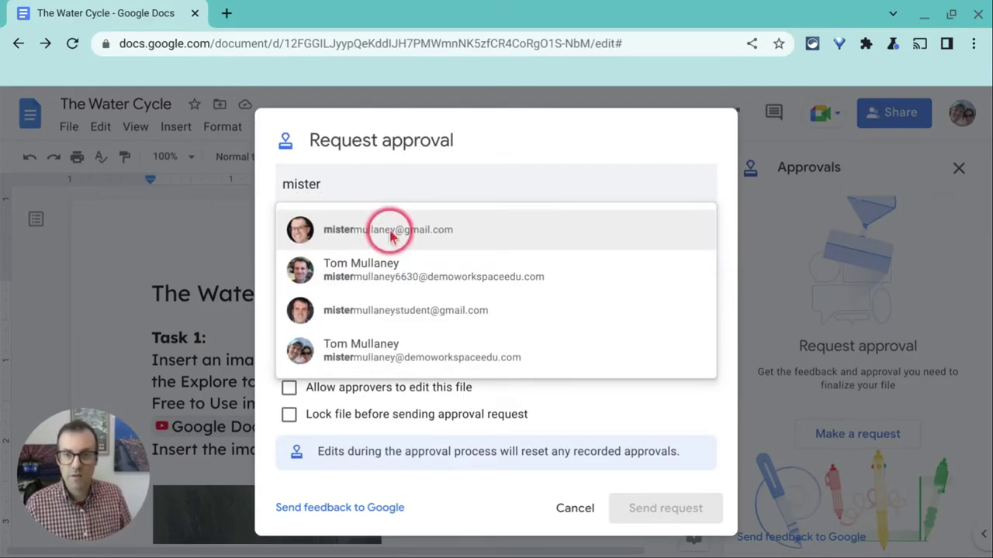
left_click(378, 283)
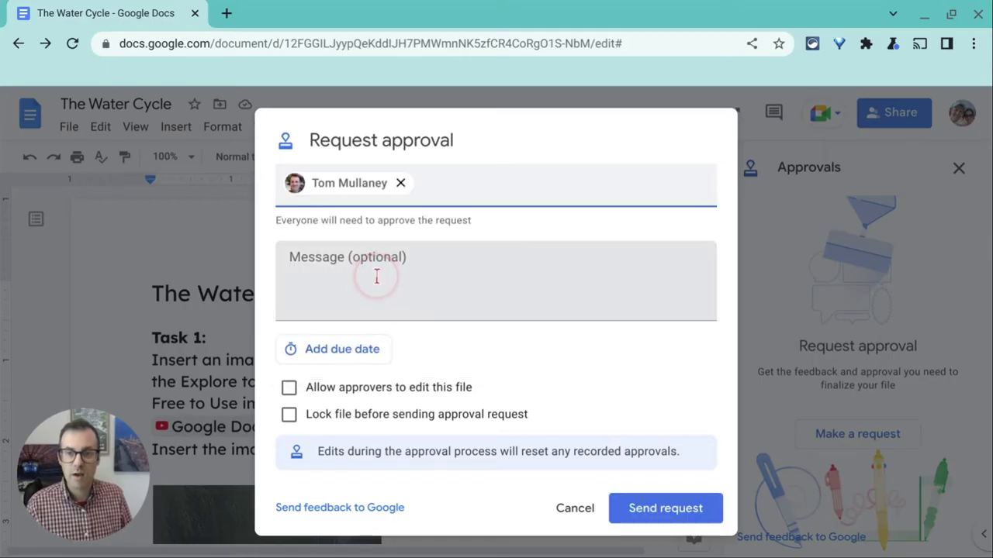
left_click(377, 277)
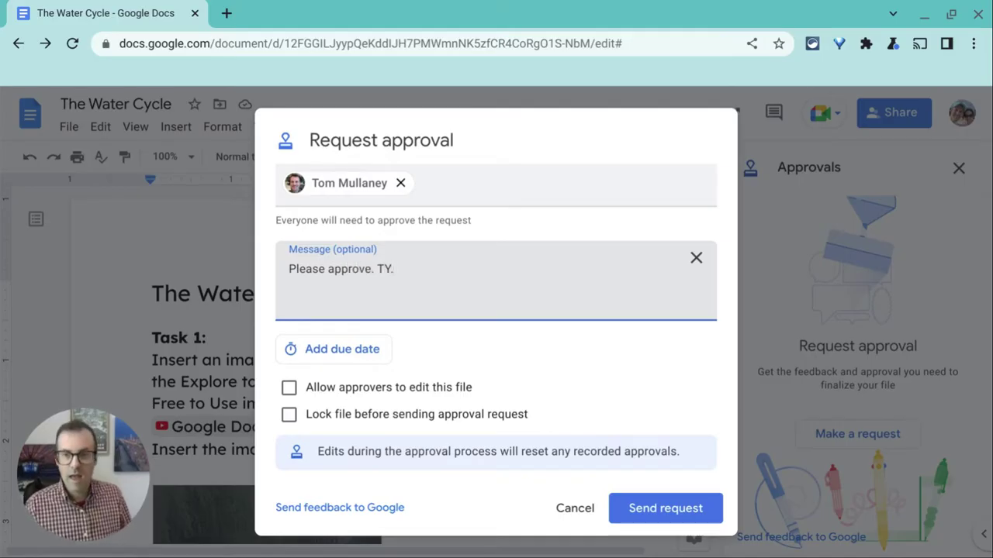
Step: Set the request's due date to Thu, Sep 8 at 2:00 PM
left_click(366, 346)
scroll(468, 305, "down", 2)
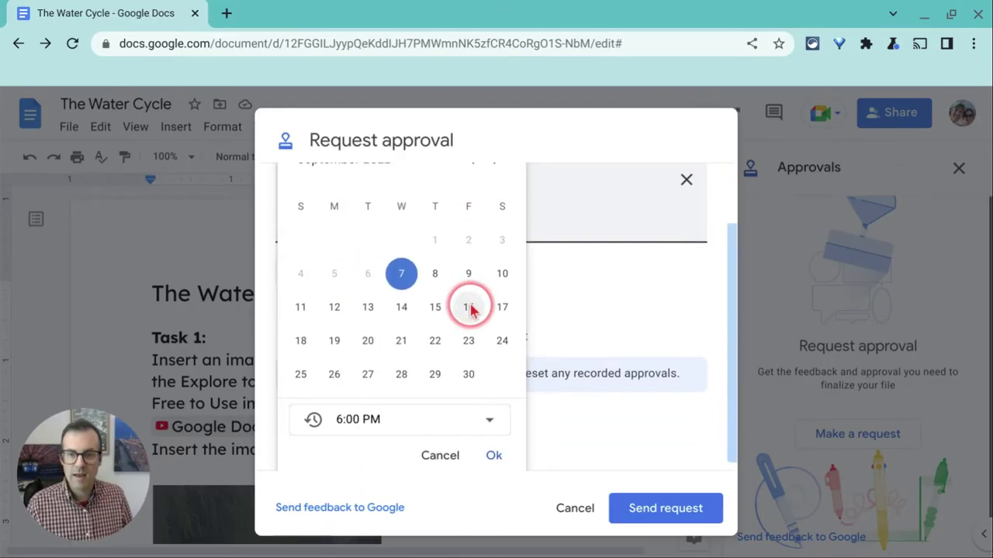
left_click(435, 282)
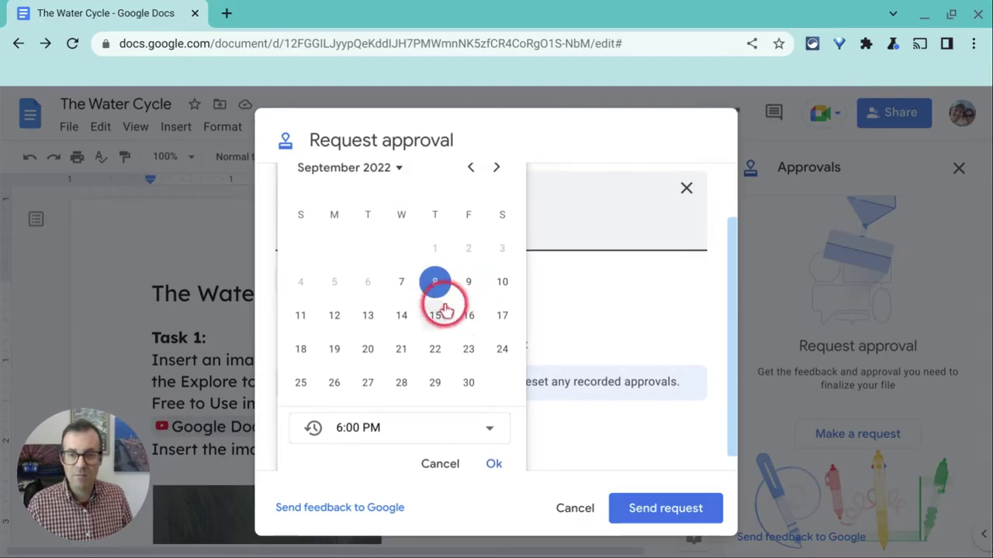
left_click(471, 429)
scroll(387, 337, "down", 2)
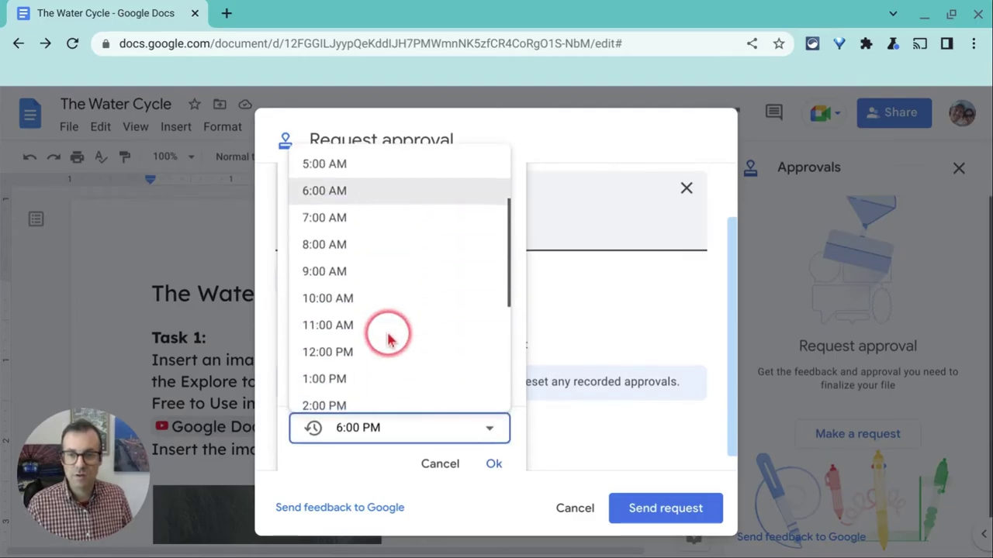
scroll(388, 338, "down", 1)
left_click(361, 351)
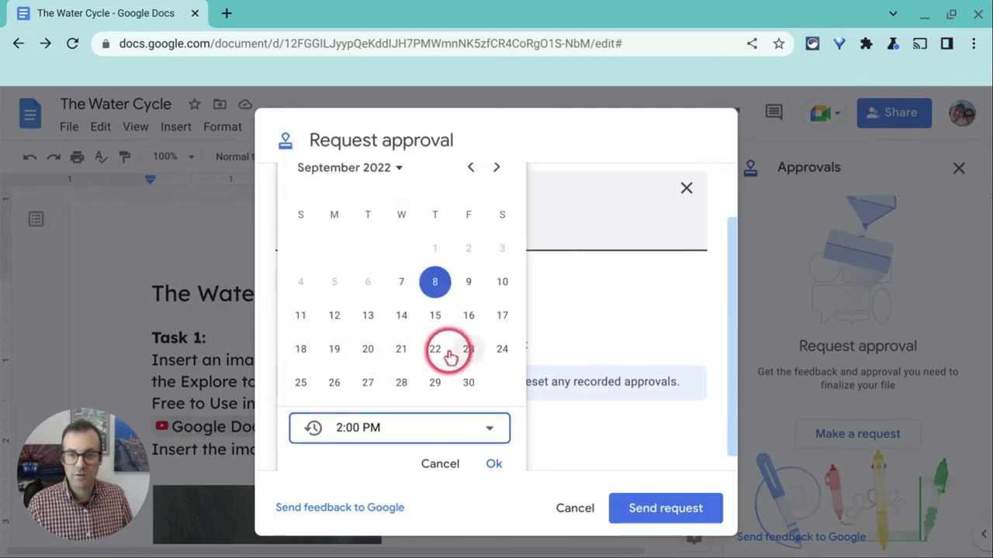
left_click(493, 463)
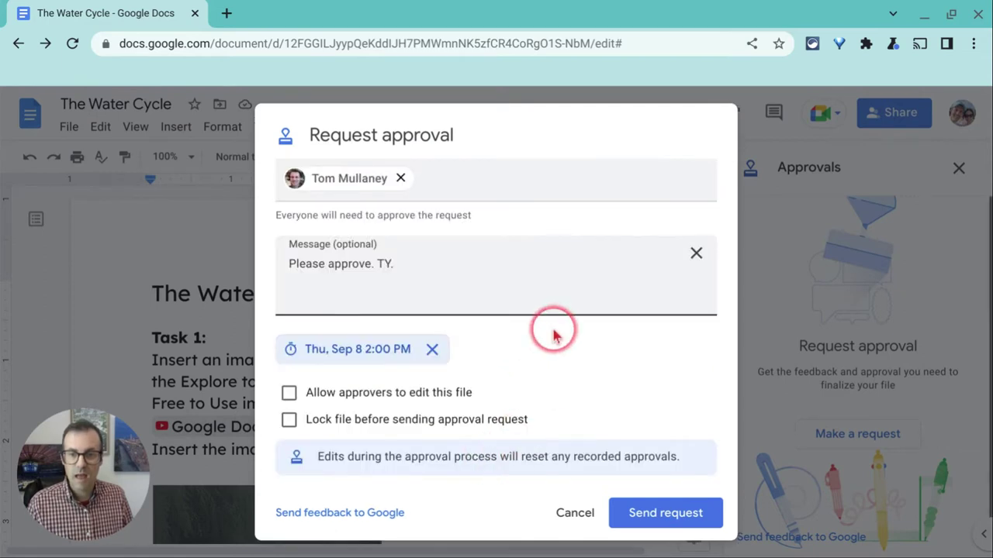
Step: Allow approvers to edit and lock the file before sending
left_click(290, 393)
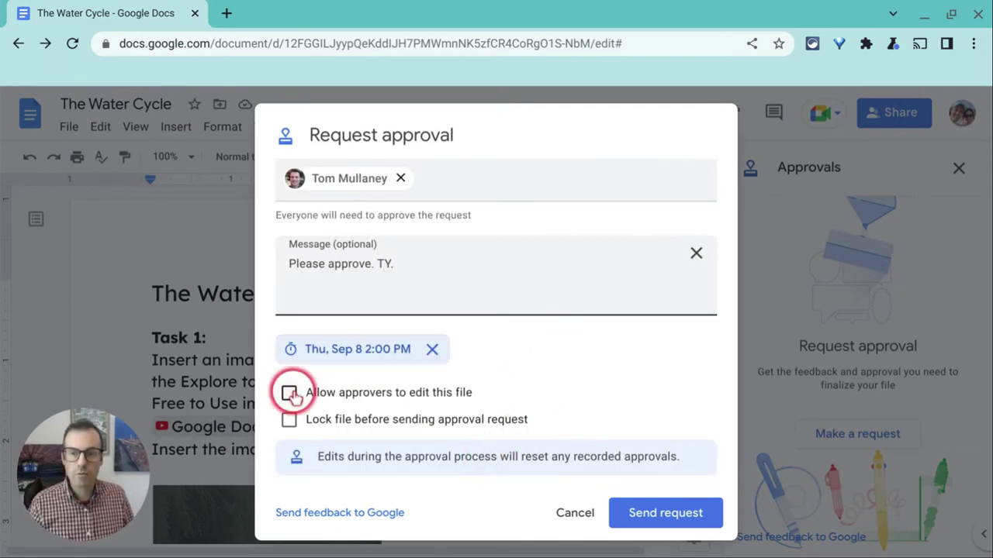
left_click(290, 393)
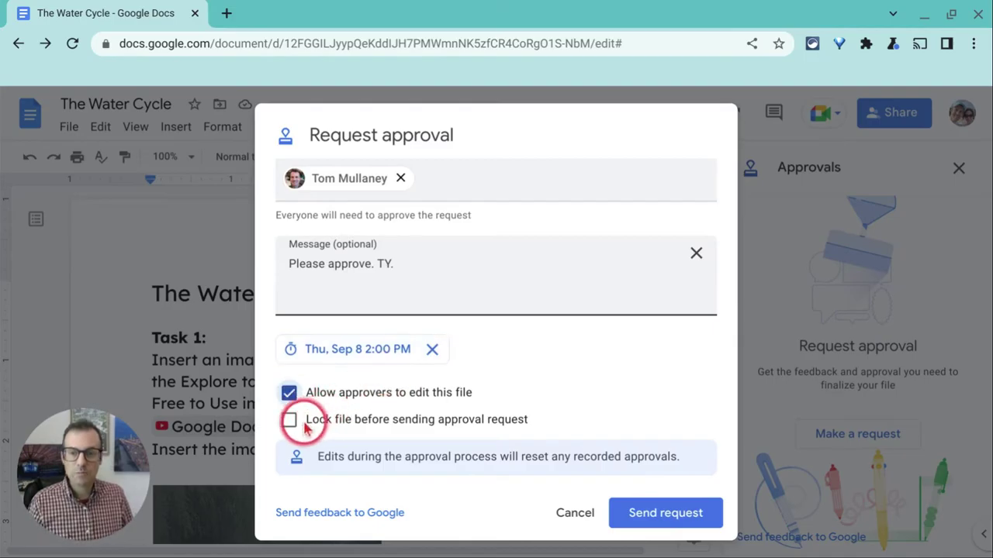
left_click(288, 423)
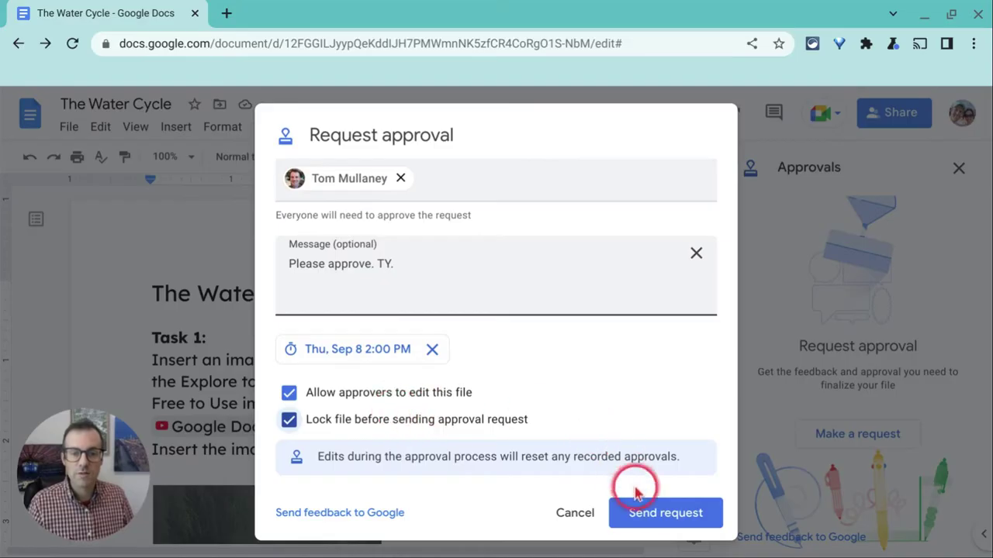
Step: Send the request, reload the locked document, and view the pending approval's details
left_click(649, 515)
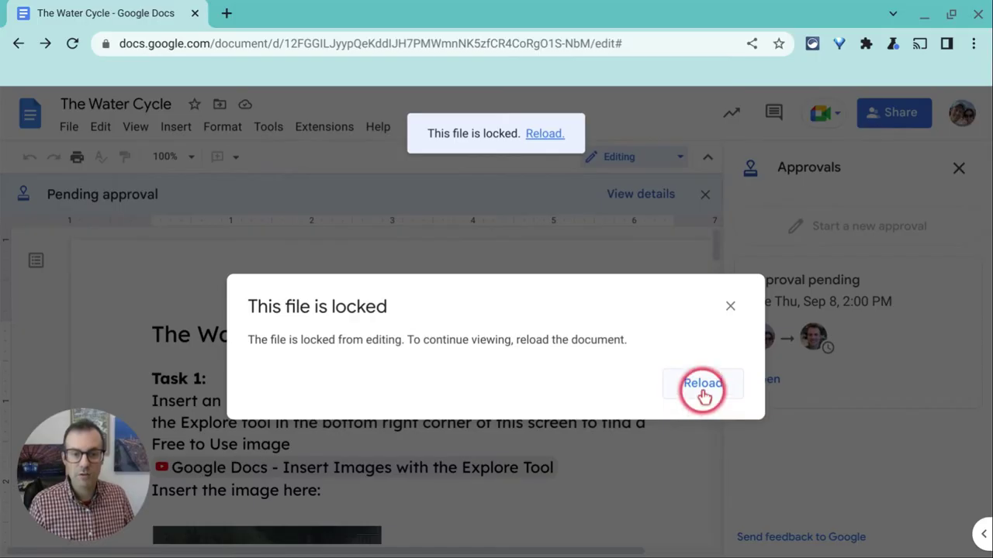
left_click(703, 395)
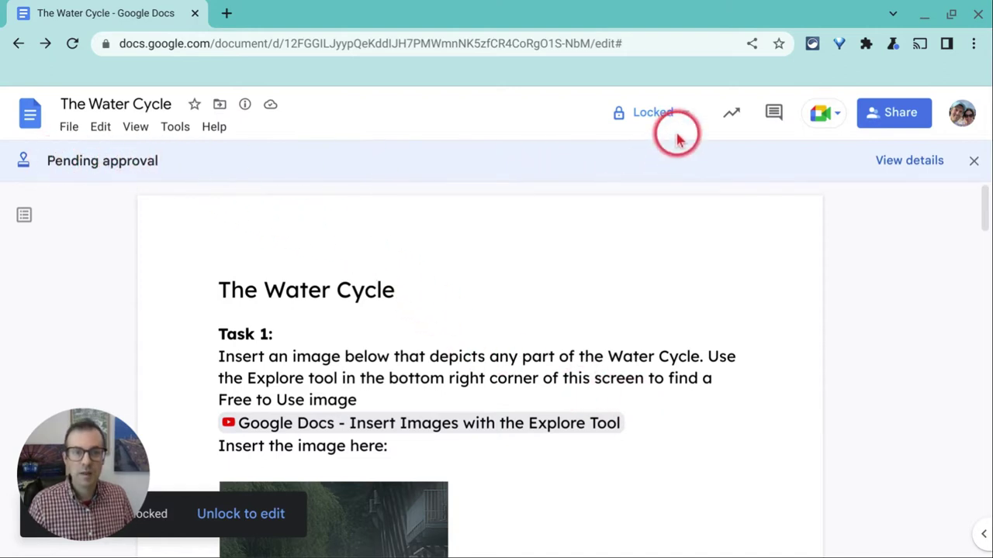
left_click(886, 160)
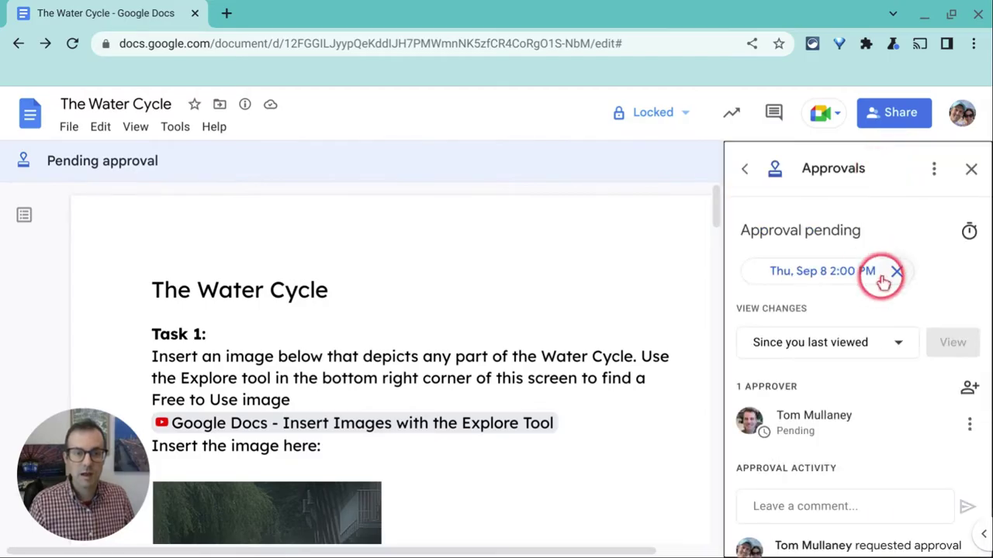
scroll(882, 341, "down", 1)
scroll(863, 377, "up", 1)
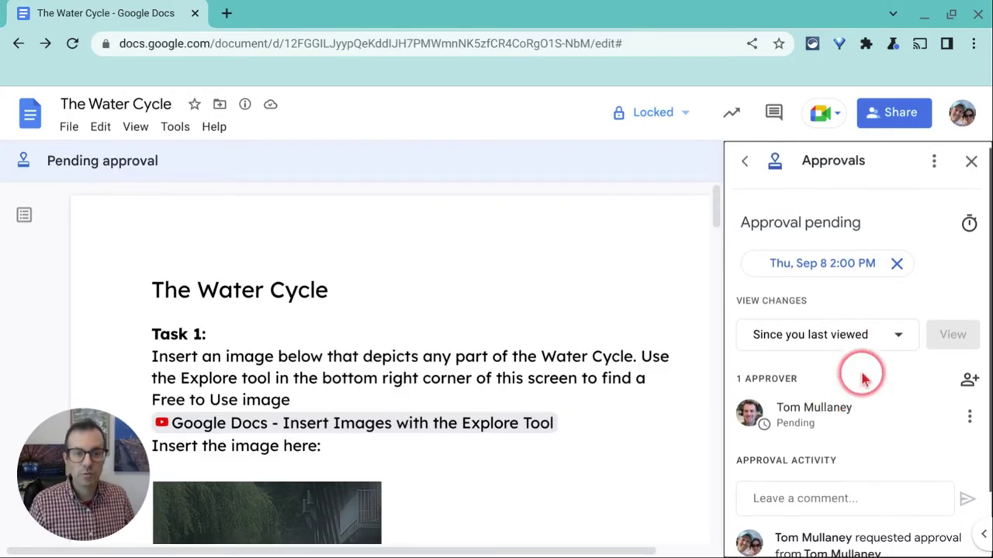
scroll(884, 256, "down", 1)
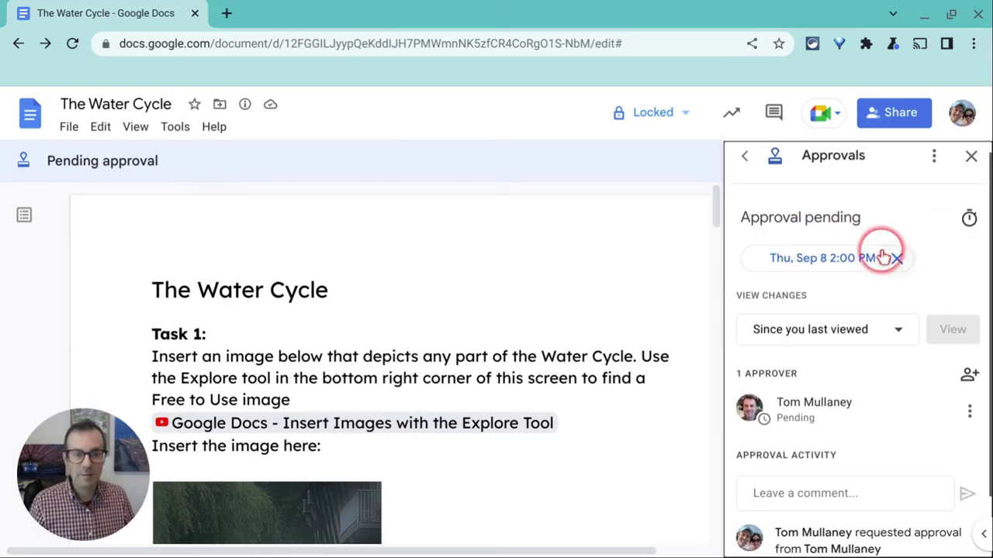
scroll(868, 260, "down", 2)
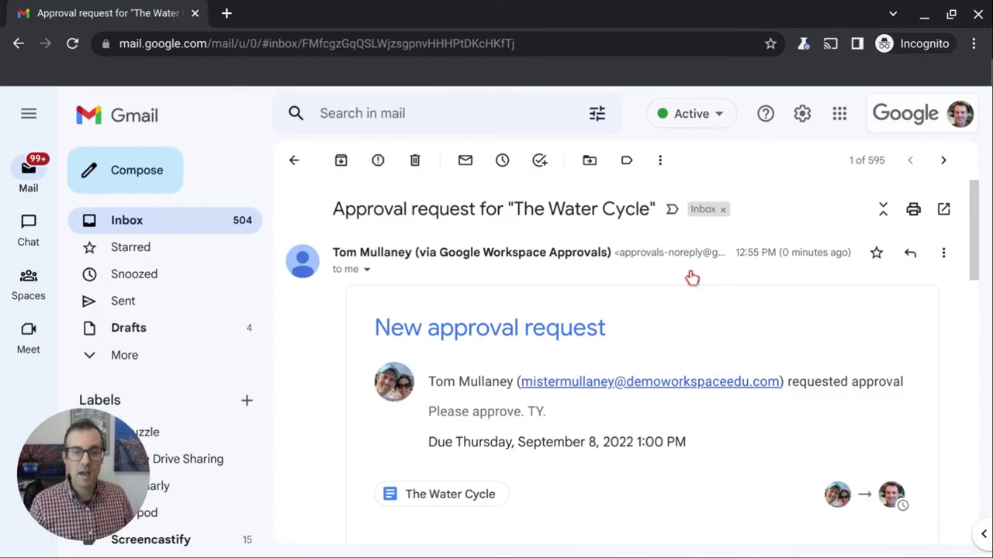
Step: Open The Water Cycle in Google Docs from the approval request email
scroll(686, 288, "down", 2)
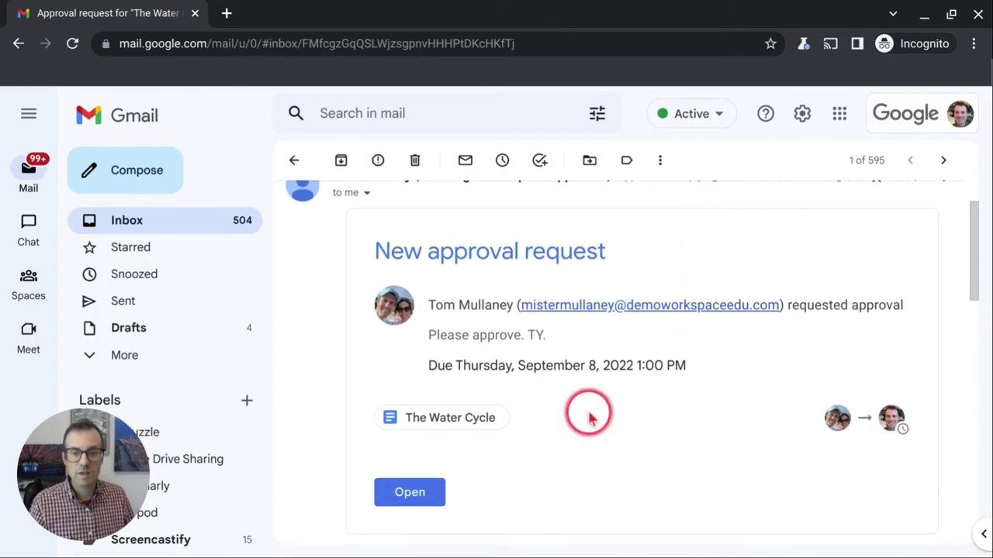
left_click(419, 494)
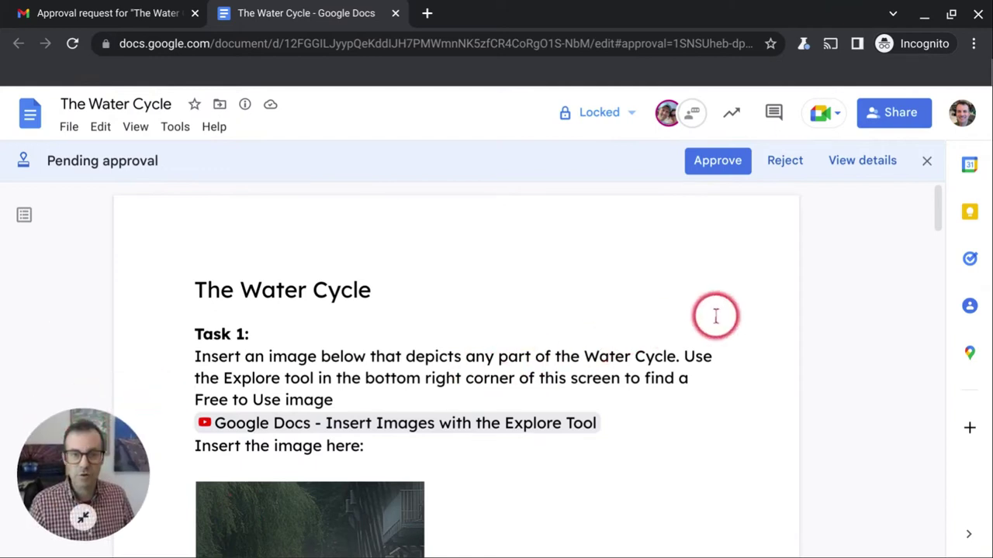
Step: View the pending approval's details and scroll through Tasks 1–3 of the document
left_click(878, 169)
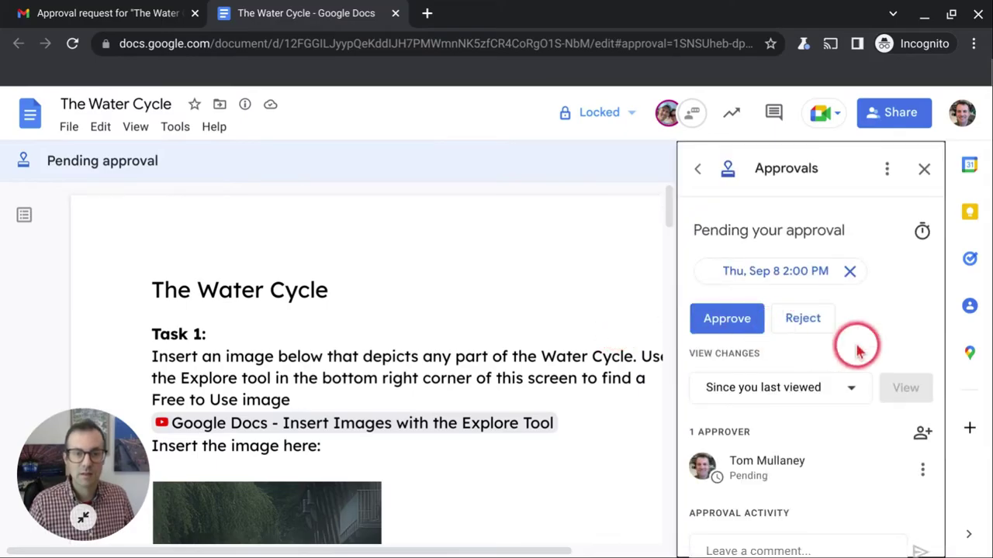
scroll(857, 357, "down", 3)
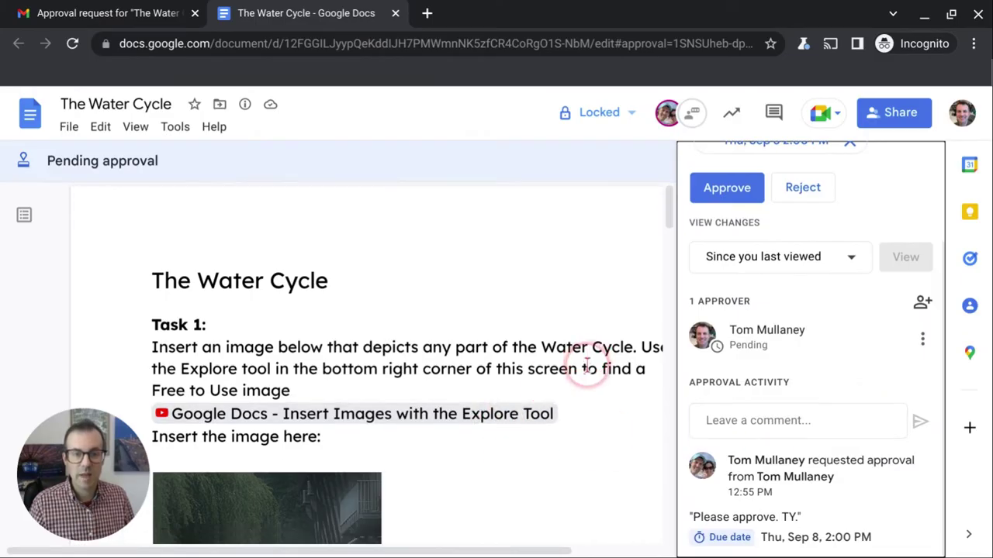
scroll(703, 332, "up", 2)
scroll(477, 330, "down", 2)
scroll(472, 331, "down", 7)
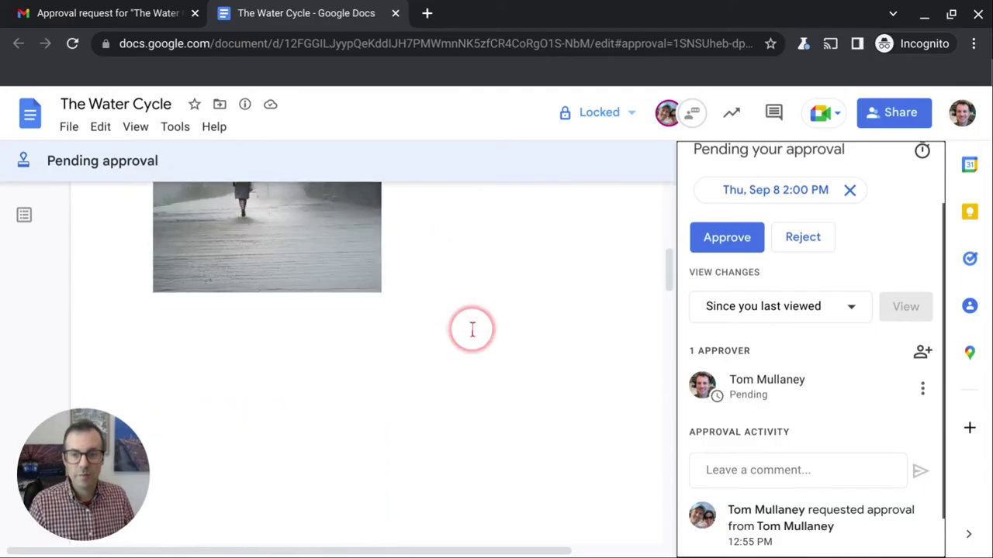
scroll(471, 330, "down", 10)
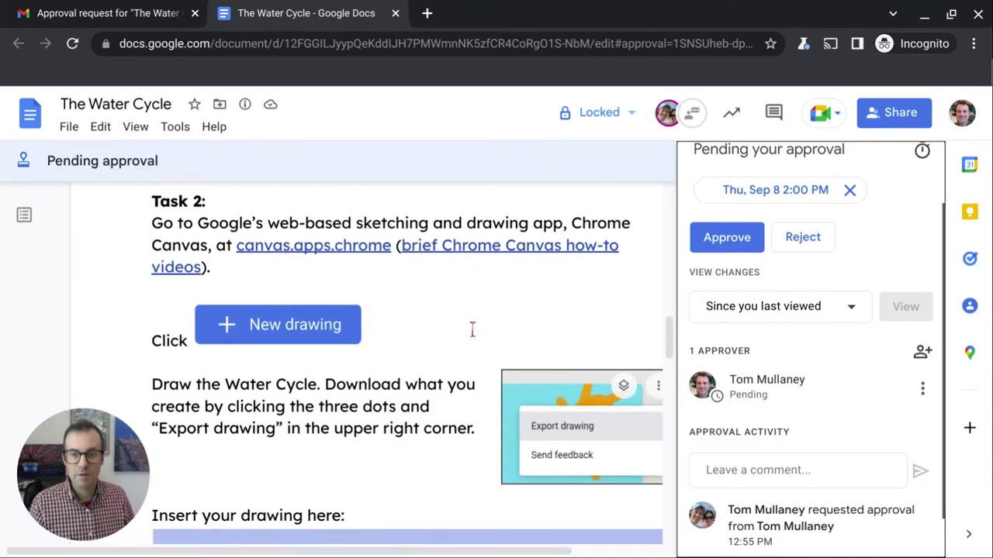
scroll(472, 330, "down", 5)
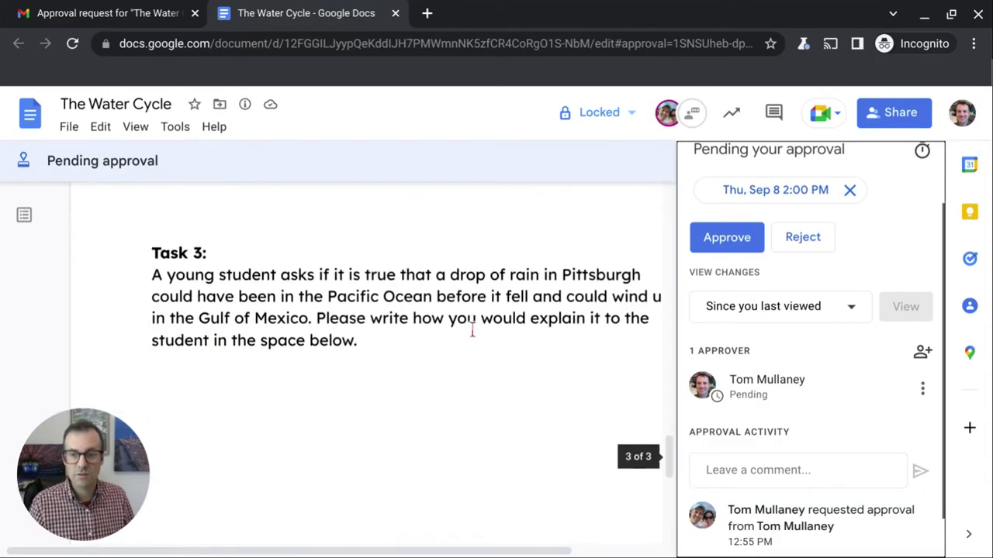
left_click(304, 343)
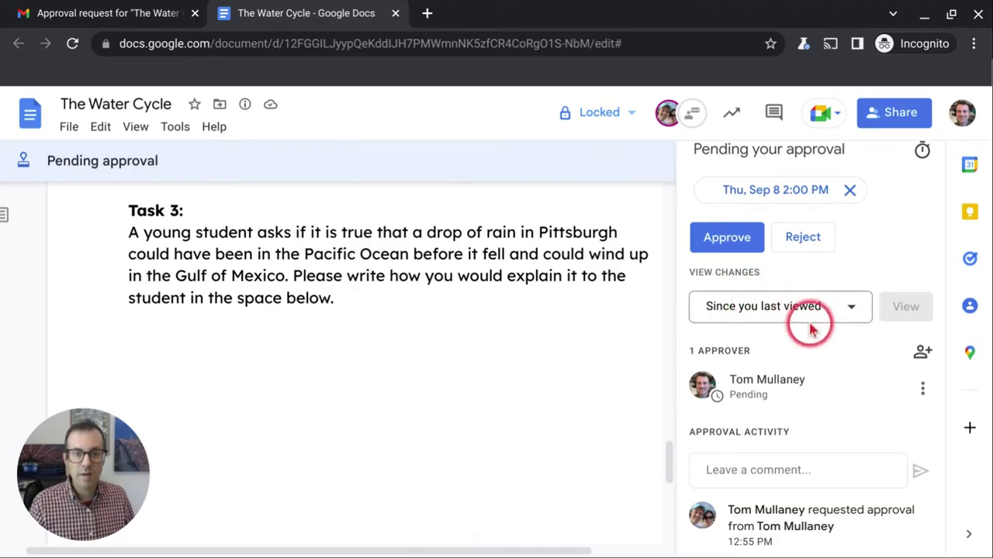
Step: Reject the approval with a note asking for a reply to the task
left_click(807, 237)
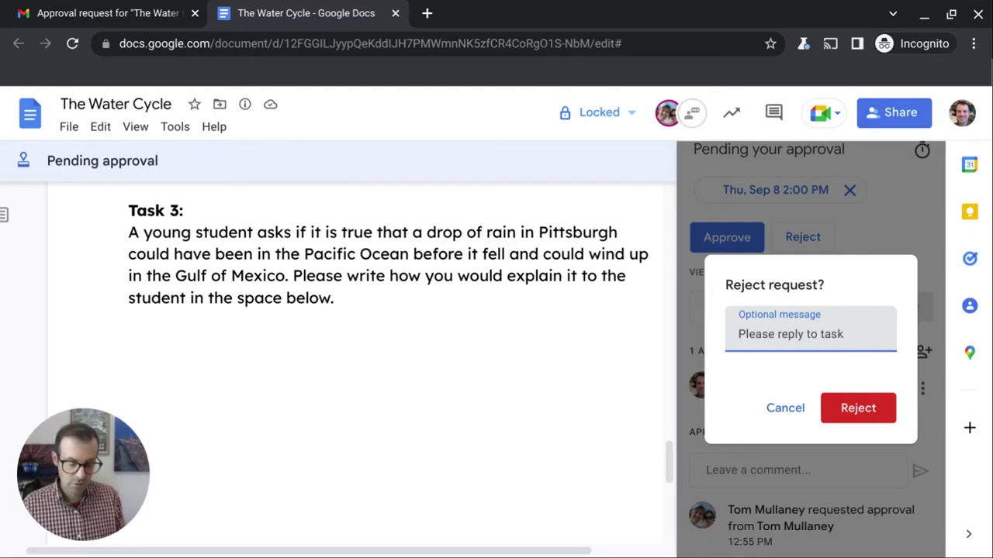
left_click(862, 421)
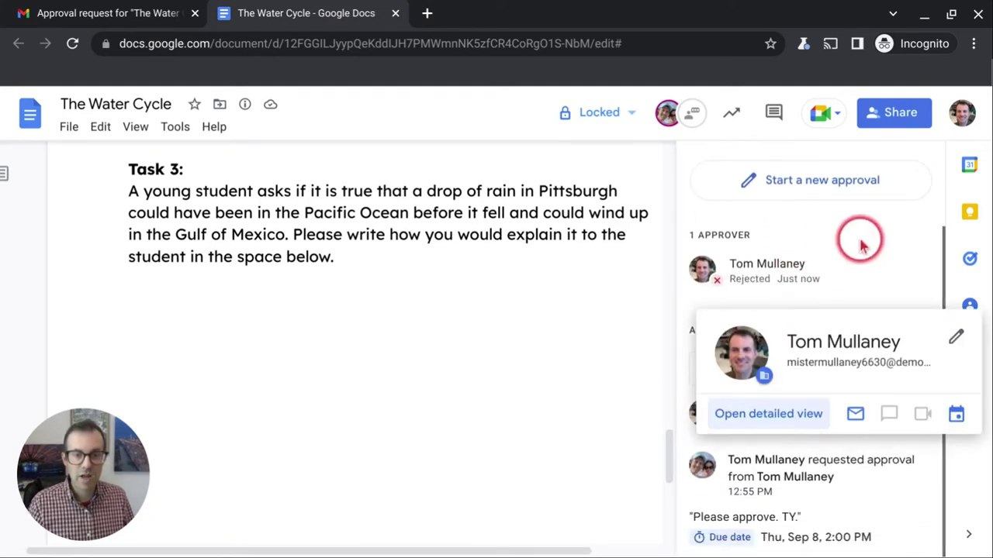
scroll(854, 256, "up", 2)
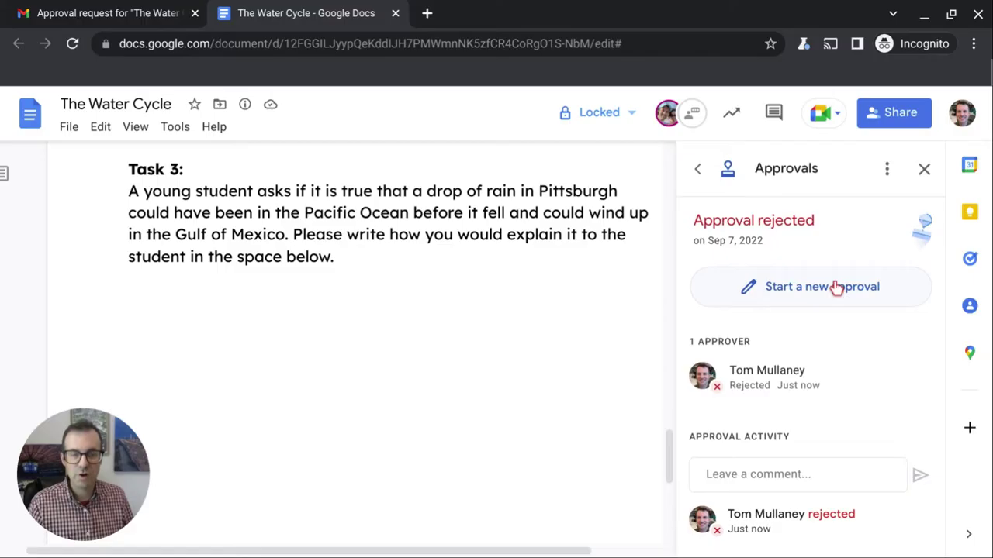
Step: Try starting a new request, then choose Unlock file from the Locked menu
left_click(801, 294)
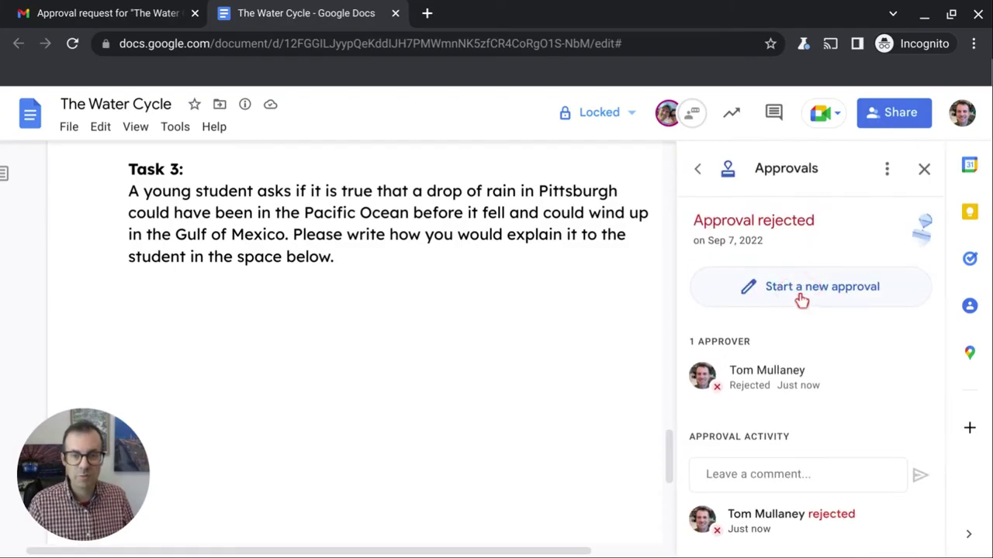
left_click(801, 300)
left_click(815, 326)
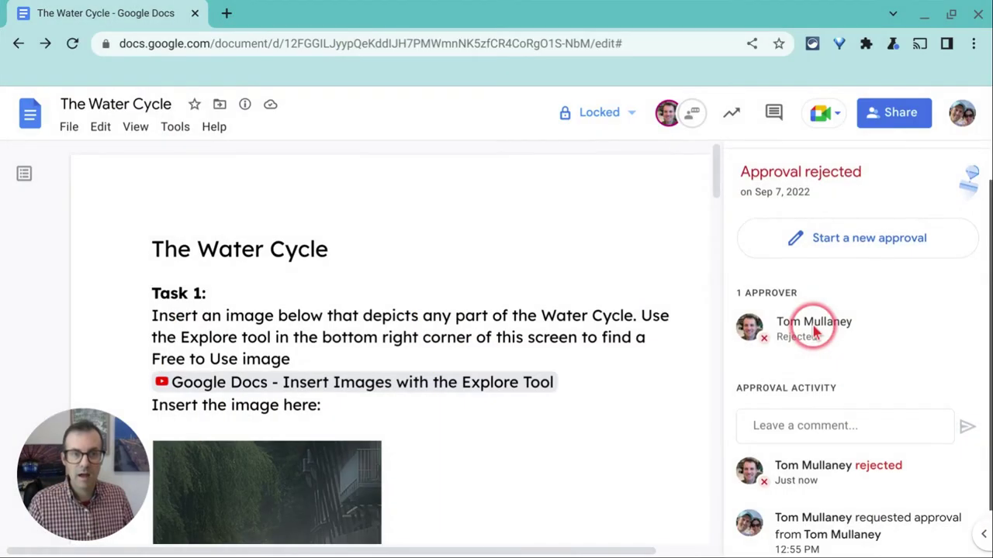
scroll(814, 329, "down", 2)
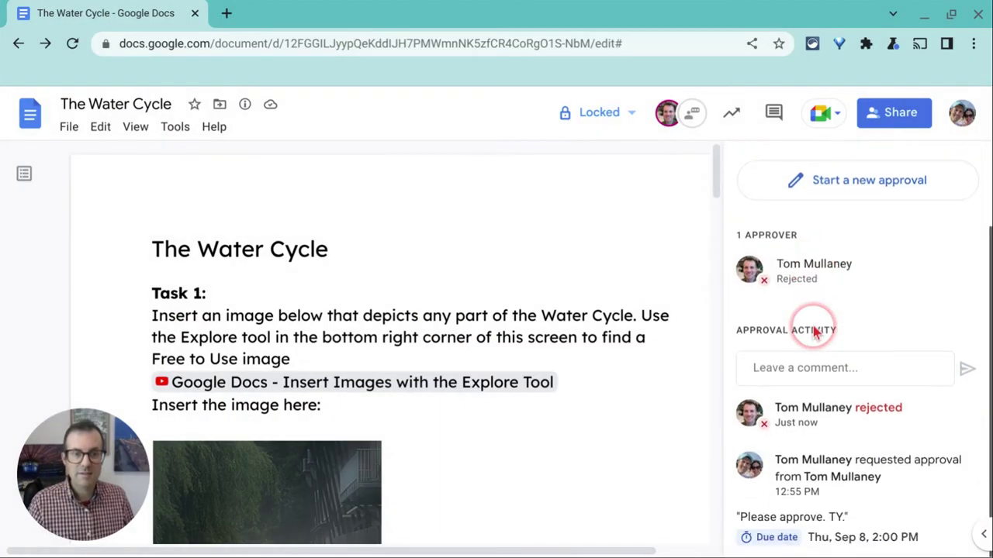
scroll(813, 326, "up", 2)
left_click(599, 115)
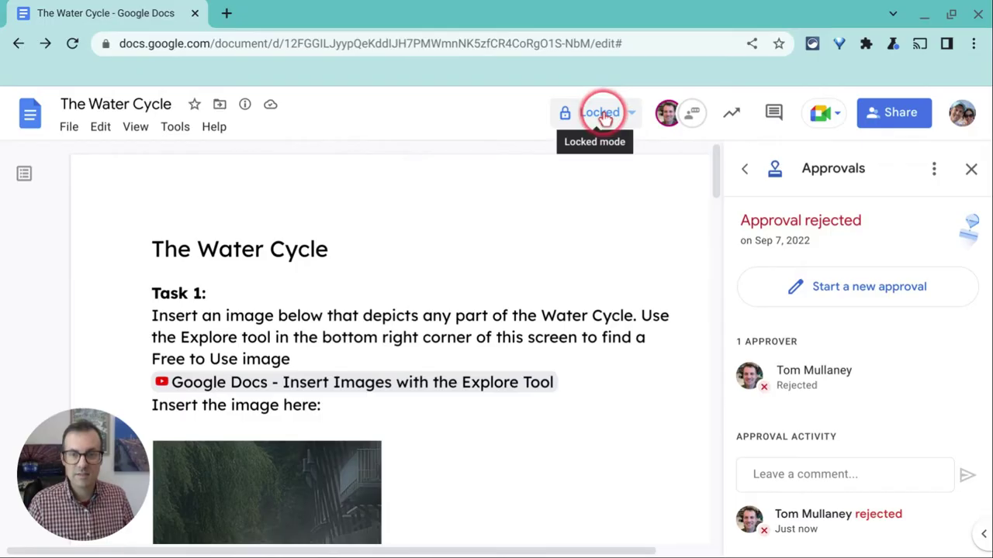
left_click(611, 248)
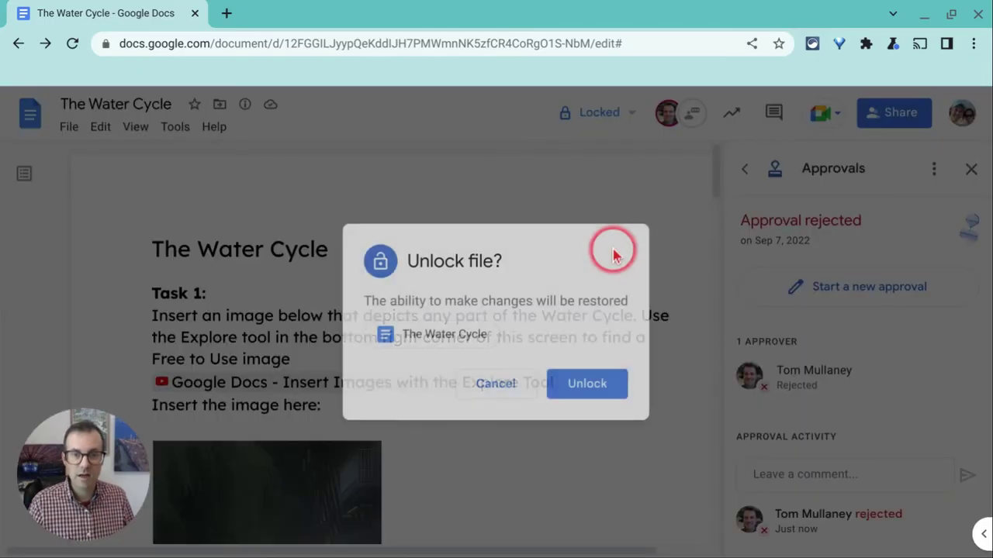
Step: Unlock the document and start a new line after Task 3's instructions
left_click(594, 386)
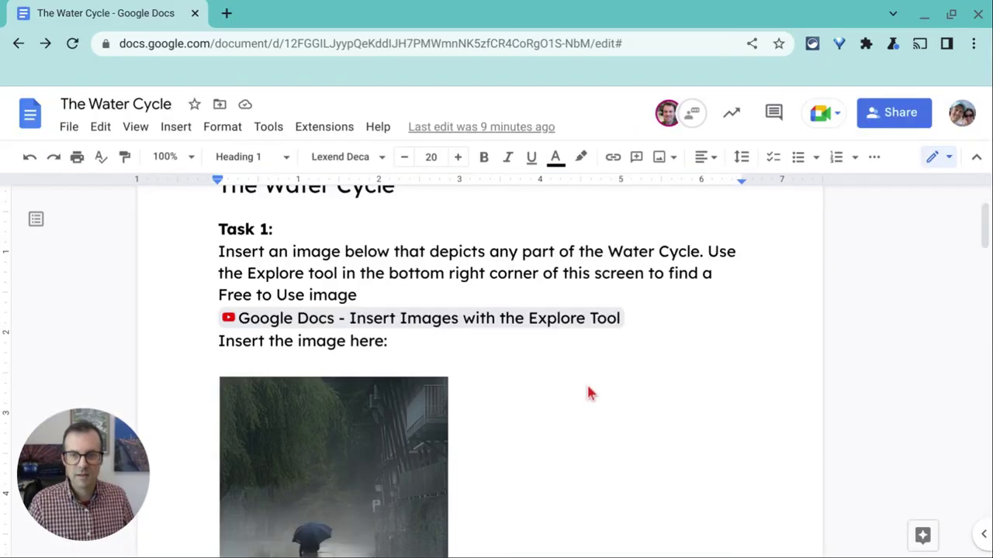
scroll(587, 393, "down", 10)
left_click(505, 372)
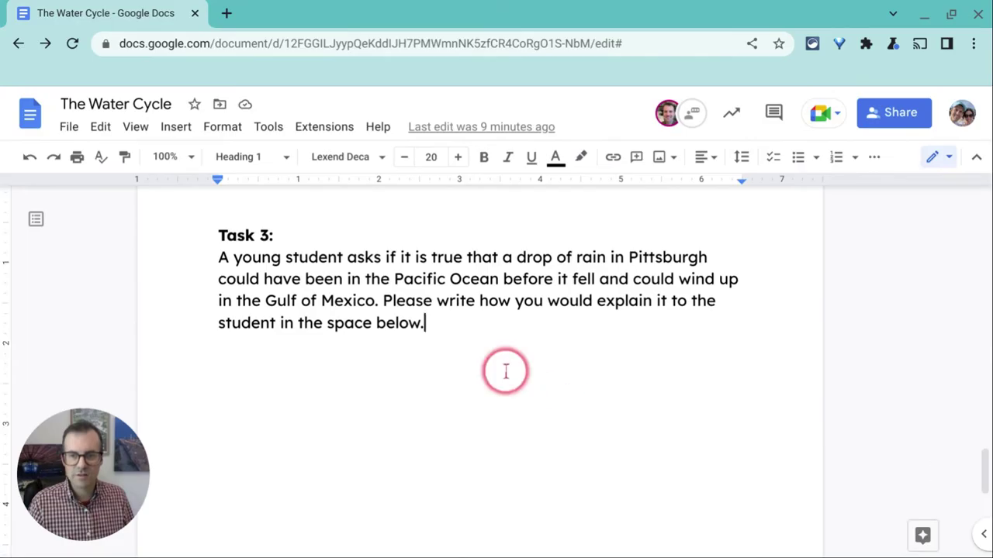
key("Return")
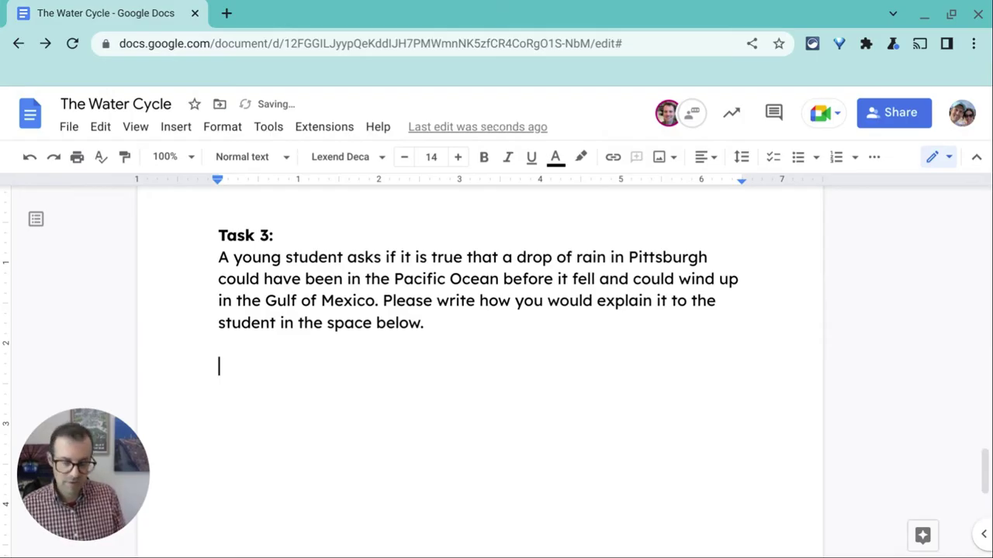
Step: Type 'Content' below Task 3 and begin a new request from File > Approvals
type("Content")
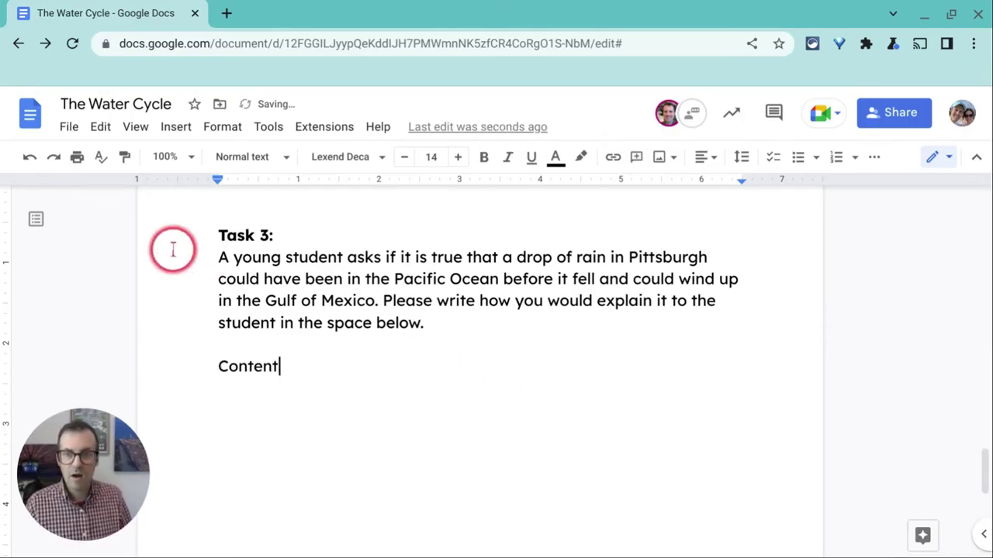
left_click(69, 127)
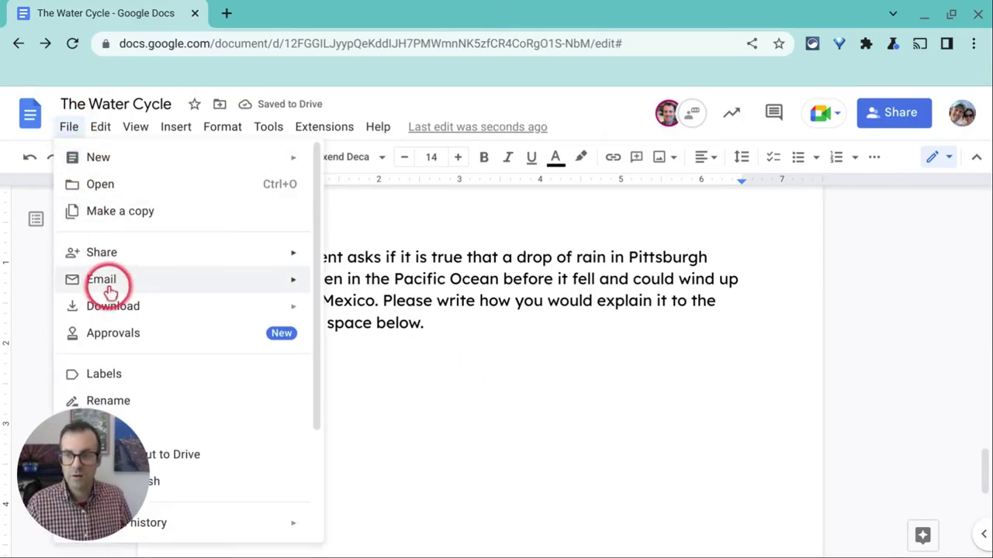
left_click(113, 333)
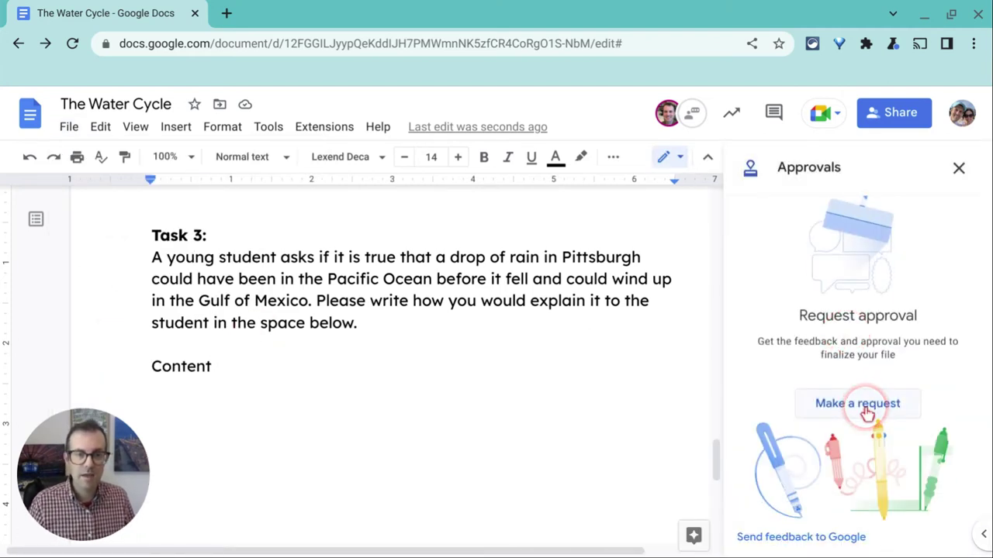
left_click(866, 413)
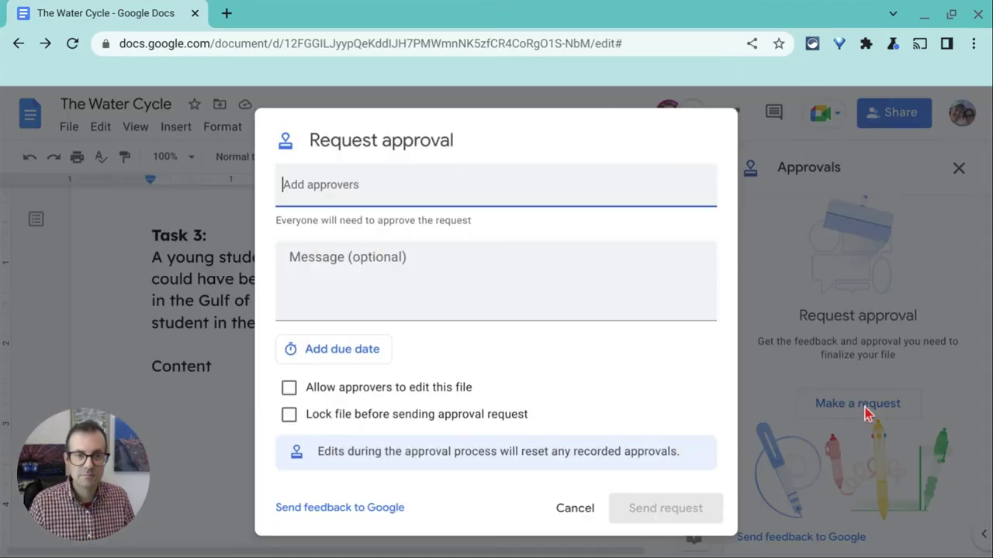
Step: Add the same approver from the suggestions and send the approval request
left_click(426, 203)
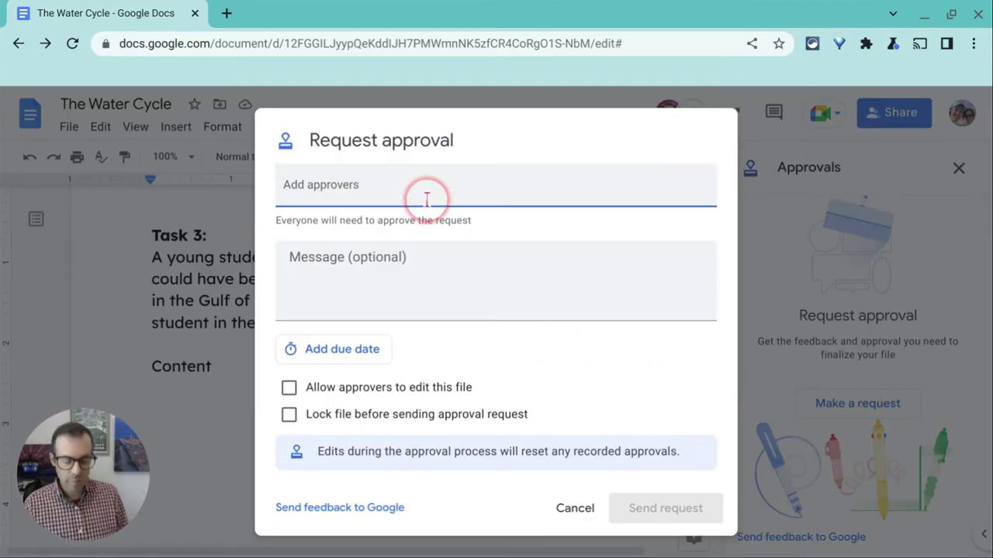
type("misy")
key("BackSpace")
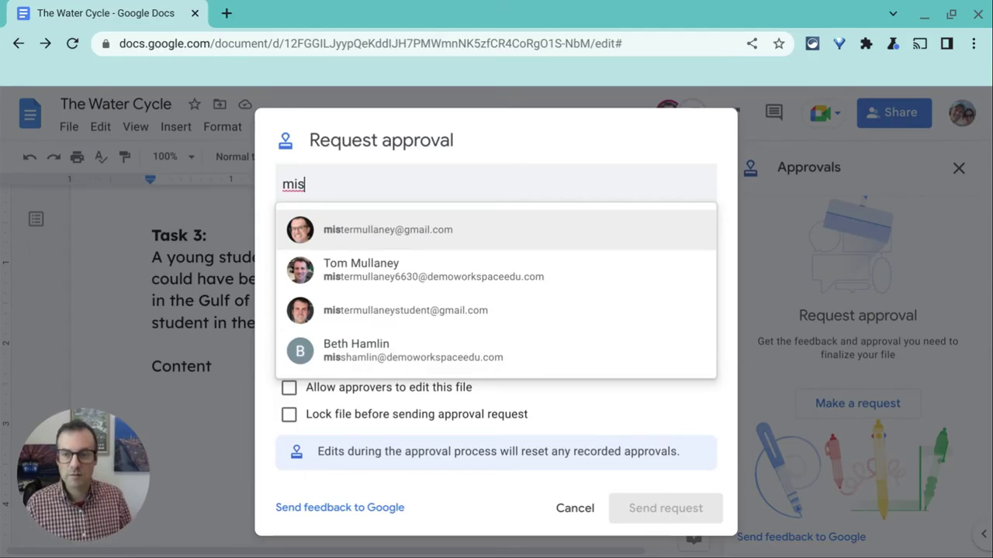
left_click(490, 276)
left_click(365, 284)
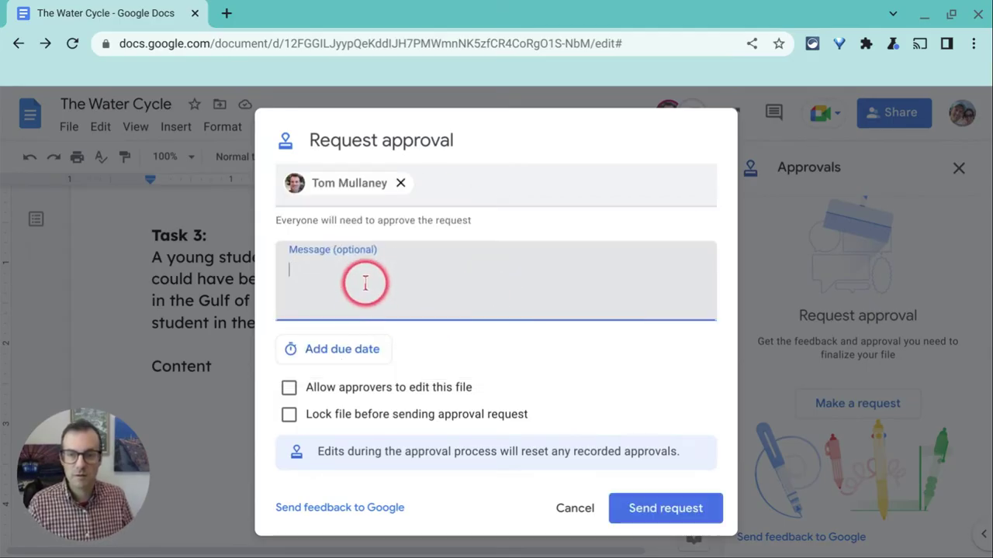
left_click(627, 500)
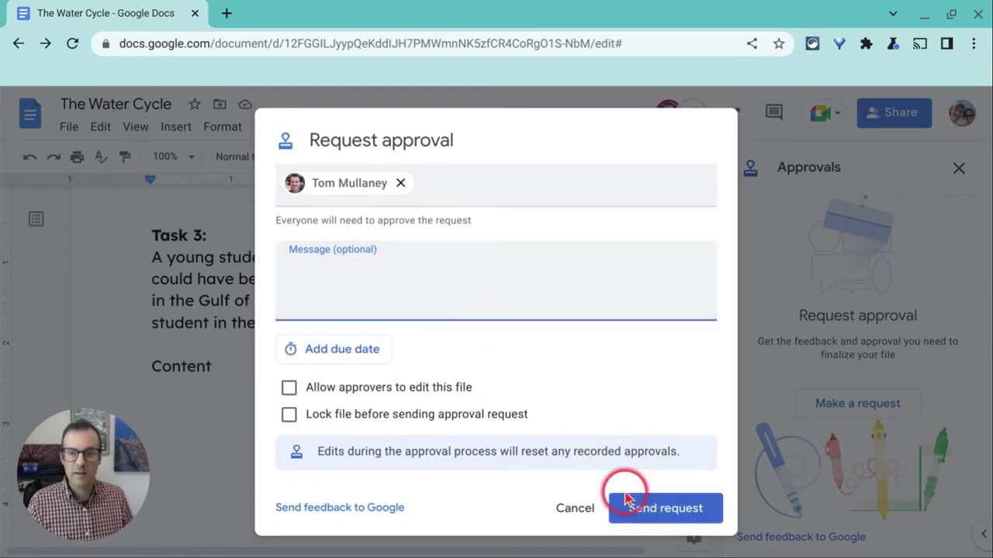
left_click(681, 516)
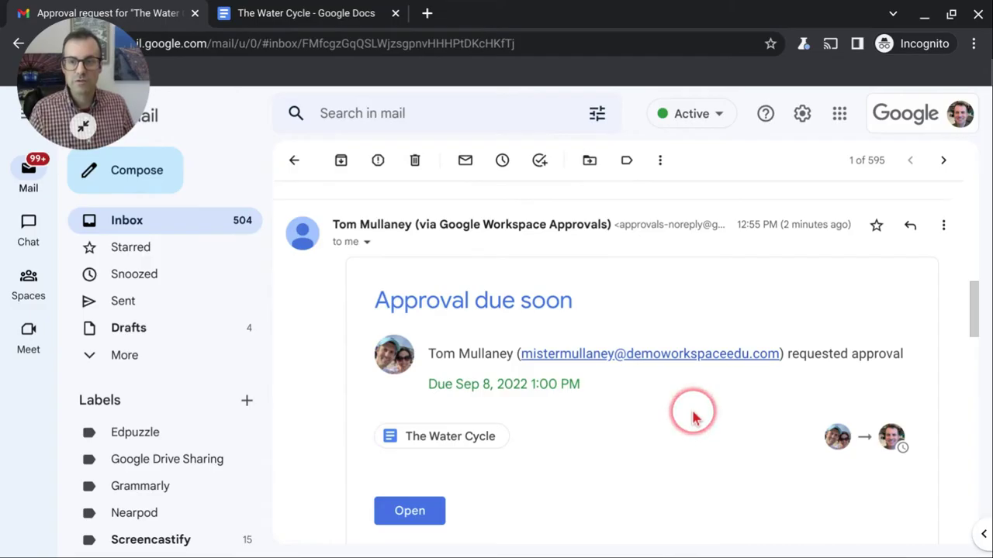
Step: Open The Water Cycle in Google Docs from the new approval request email
scroll(747, 349, "down", 2)
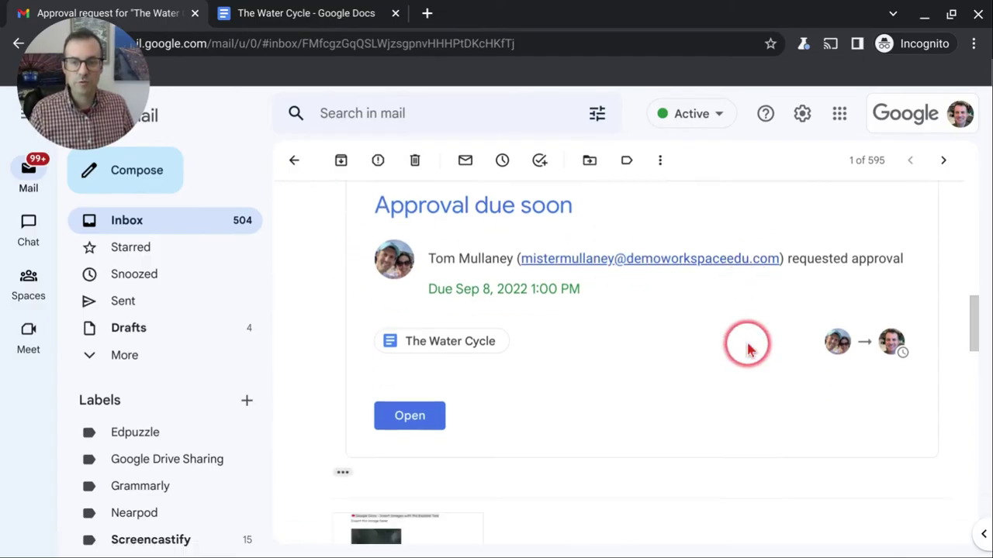
scroll(748, 349, "down", 10)
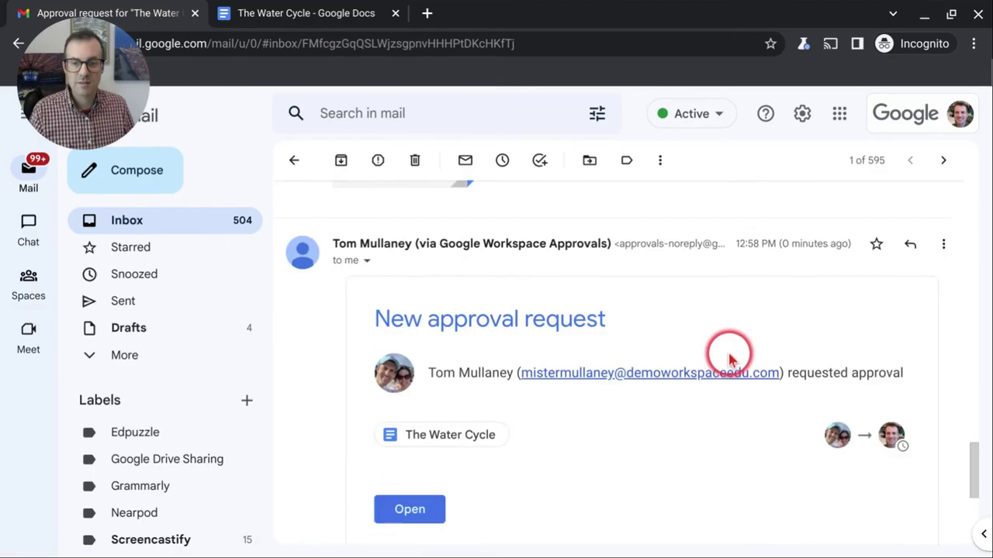
scroll(682, 360, "down", 1)
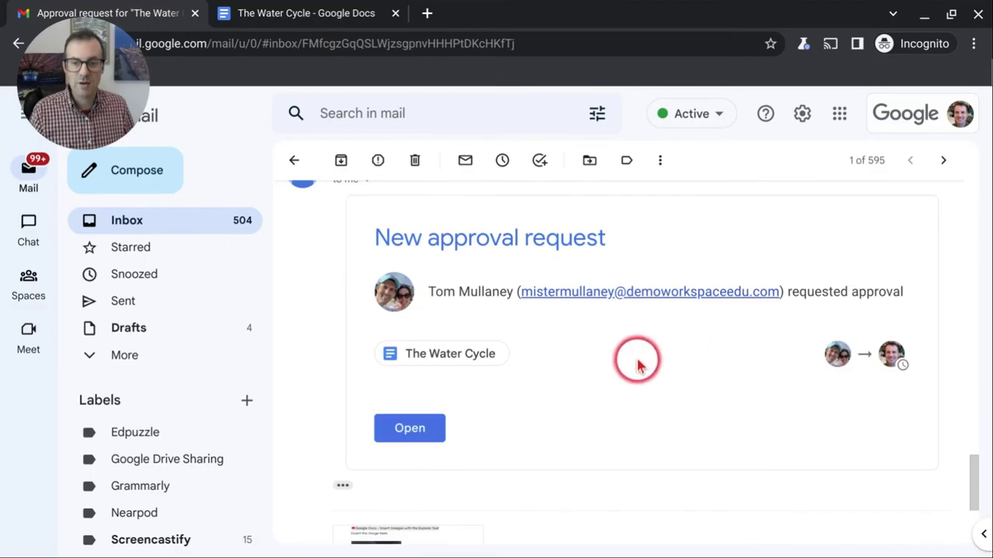
left_click(419, 436)
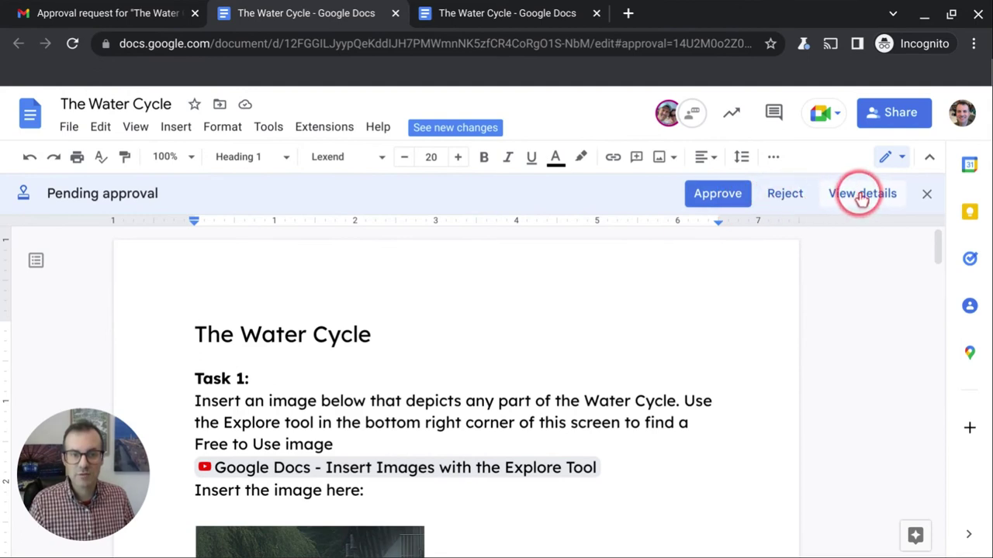
Step: View the pending approval's details and post a comment in Approval activity
left_click(861, 196)
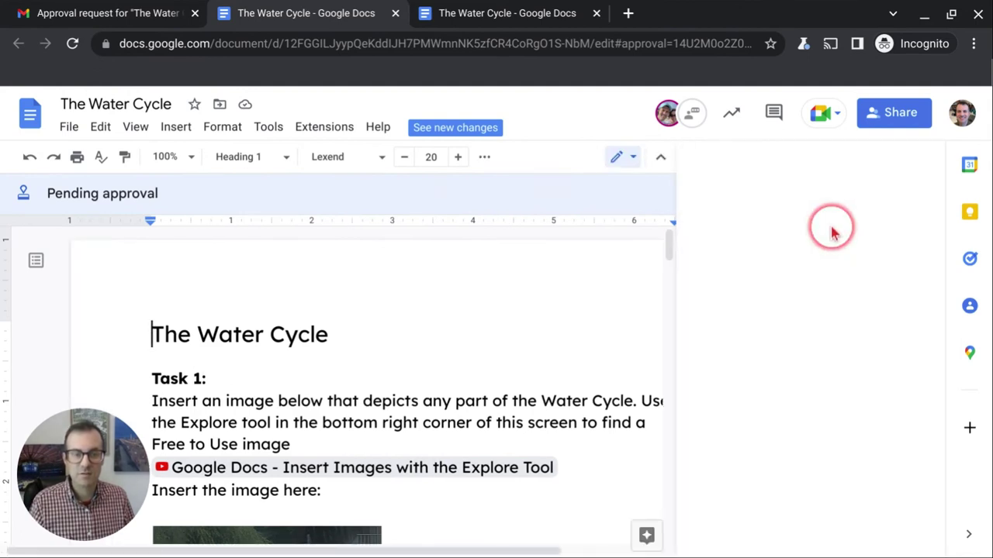
scroll(760, 320, "down", 1)
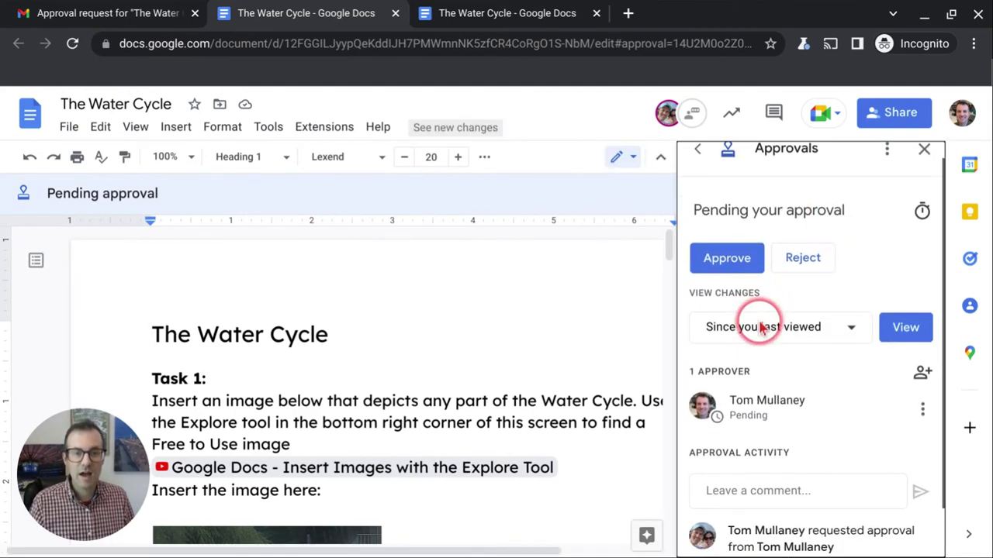
scroll(737, 349, "down", 2)
left_click(758, 450)
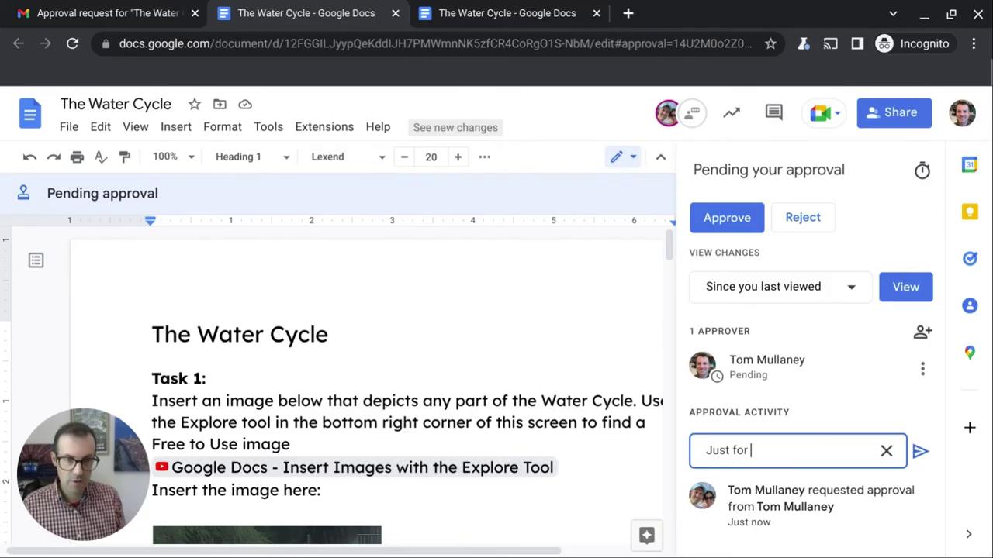
left_click(919, 451)
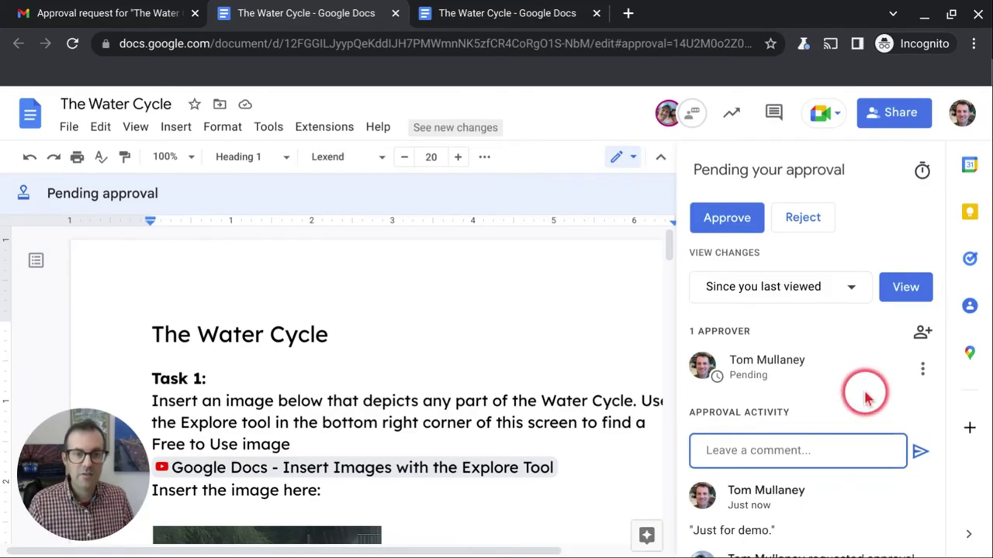
Step: Approve The Water Cycle with an optional message
scroll(850, 387, "up", 1)
left_click(727, 237)
left_click(752, 320)
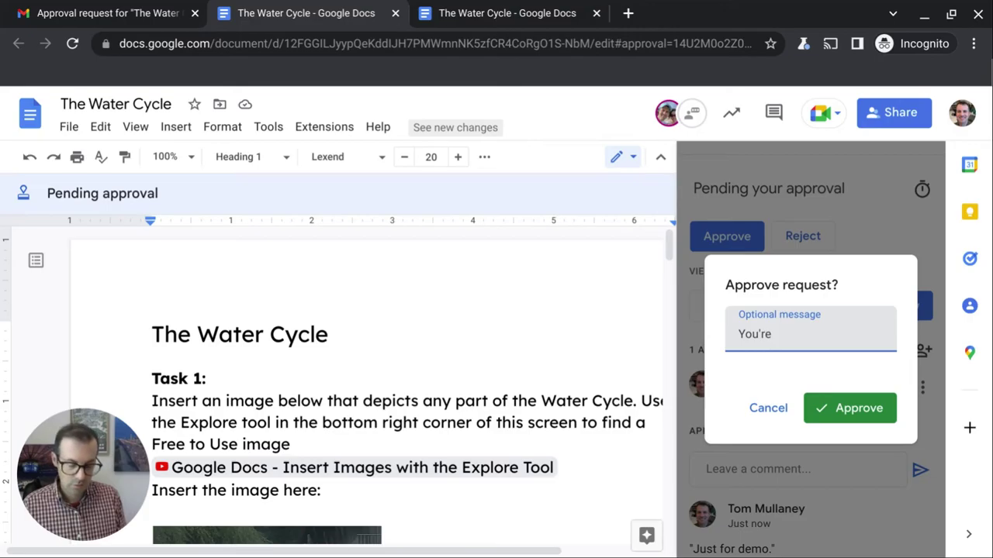
left_click(830, 409)
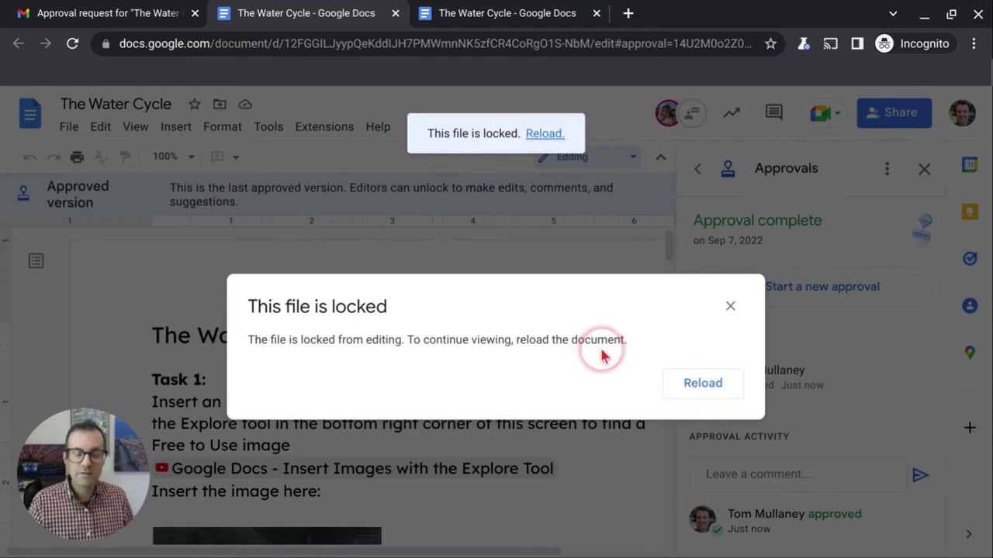
Step: Dismiss the lock notice, switch to the other The Water Cycle window, and reload it
left_click(731, 309)
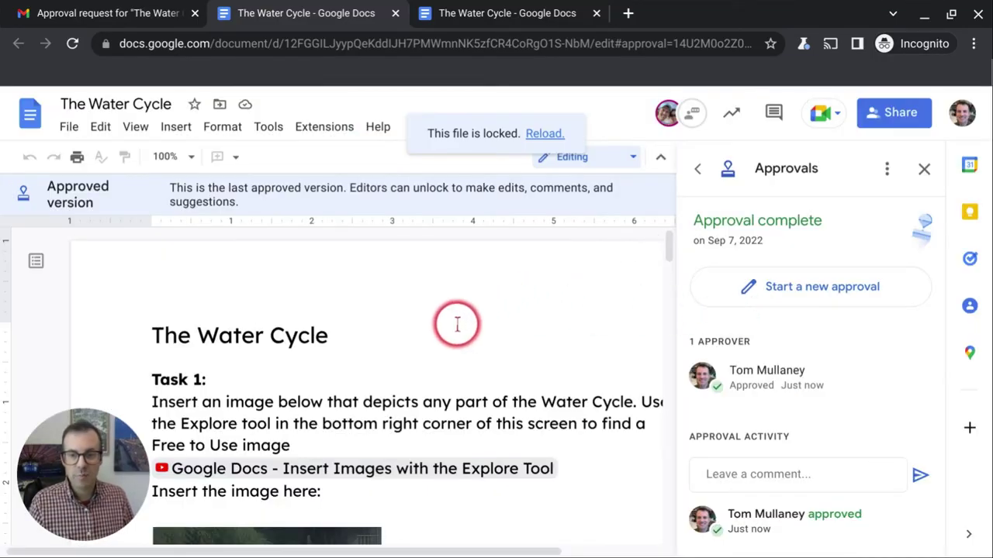
mouse_move(419, 552)
left_click(450, 537)
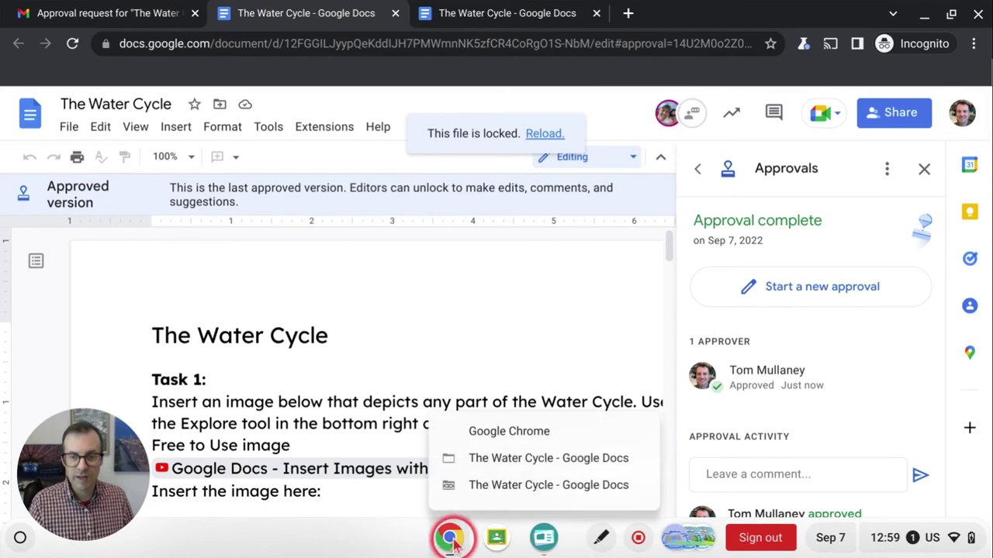
left_click(484, 458)
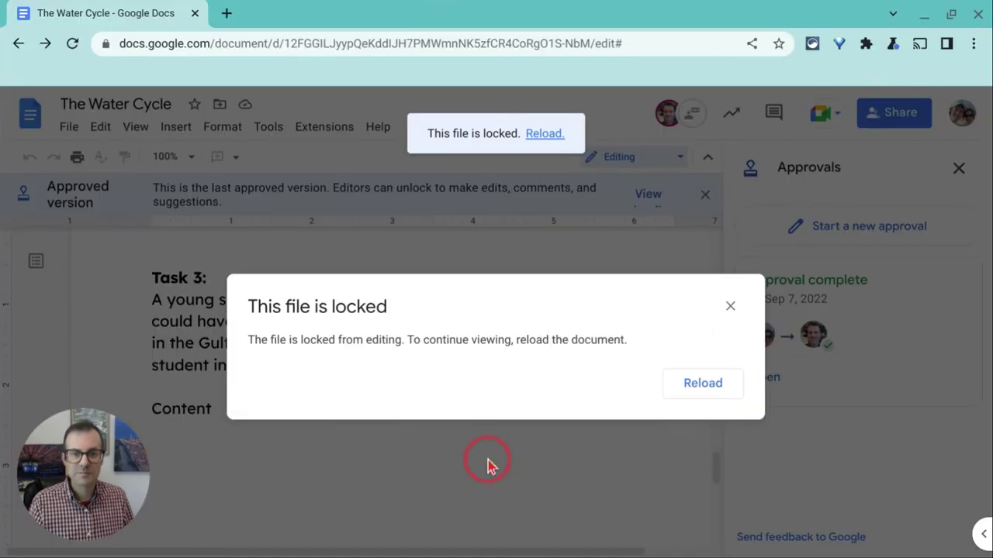
left_click(676, 388)
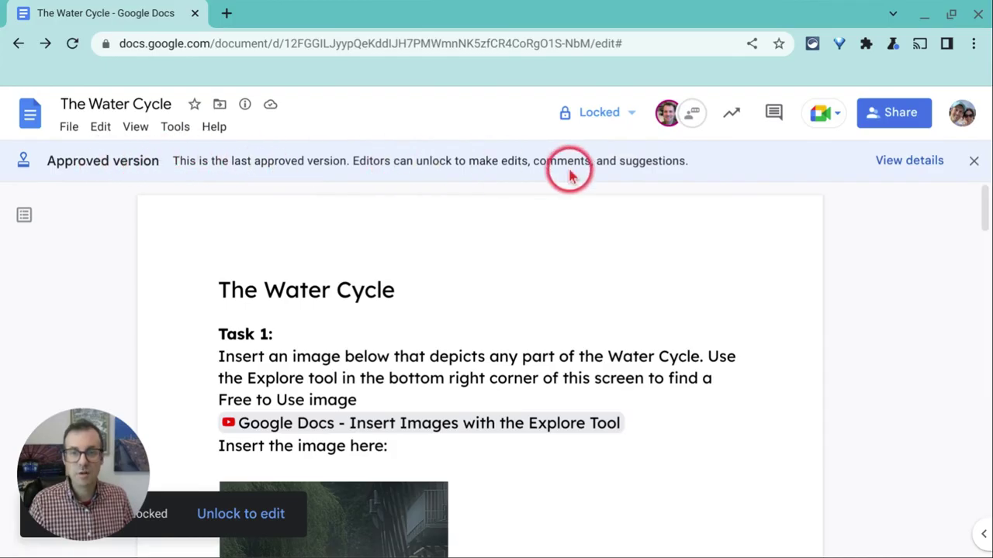
Step: Unlock the approved The Water Cycle file for editing
left_click(622, 114)
left_click(605, 249)
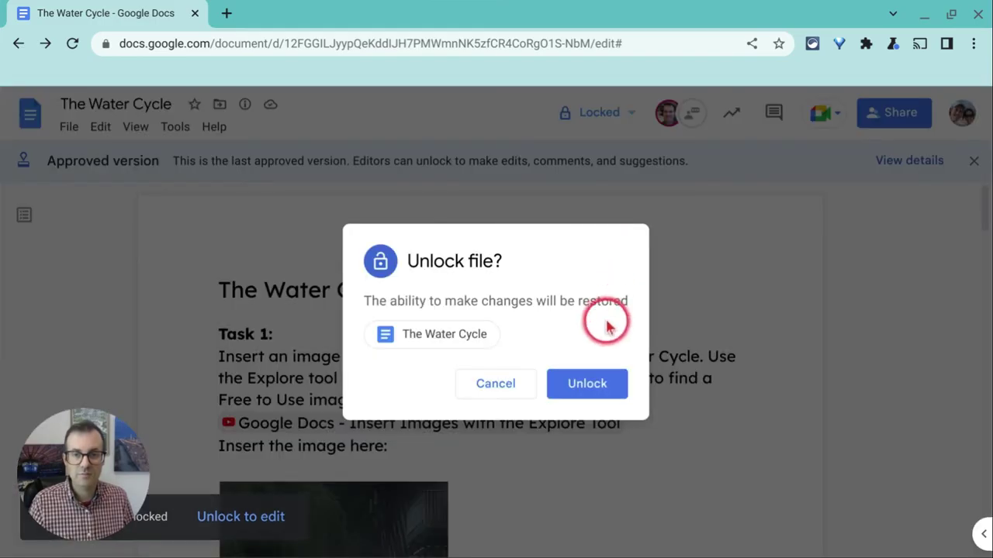
left_click(593, 394)
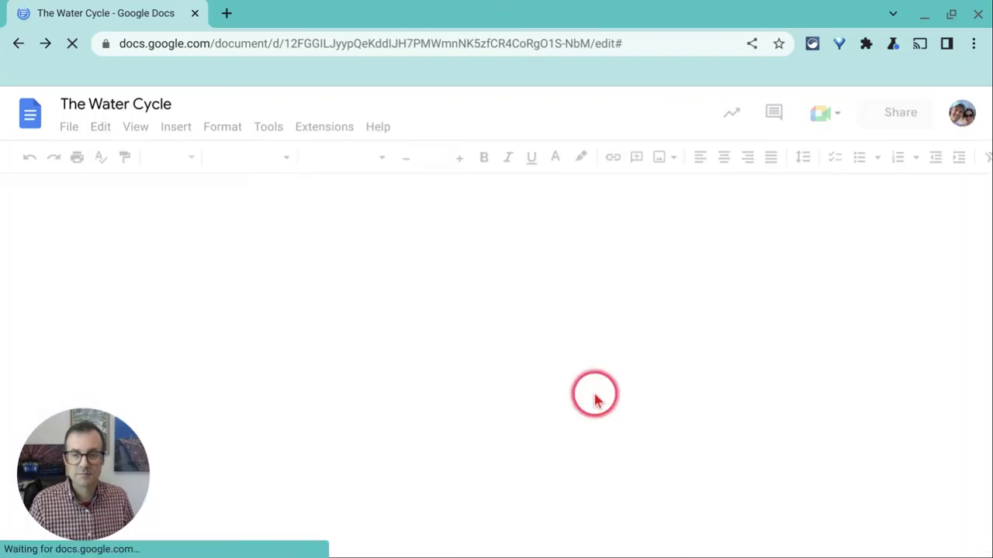
Step: Add a 'More text' line below Content and view the document's approval details
scroll(596, 401, "down", 20)
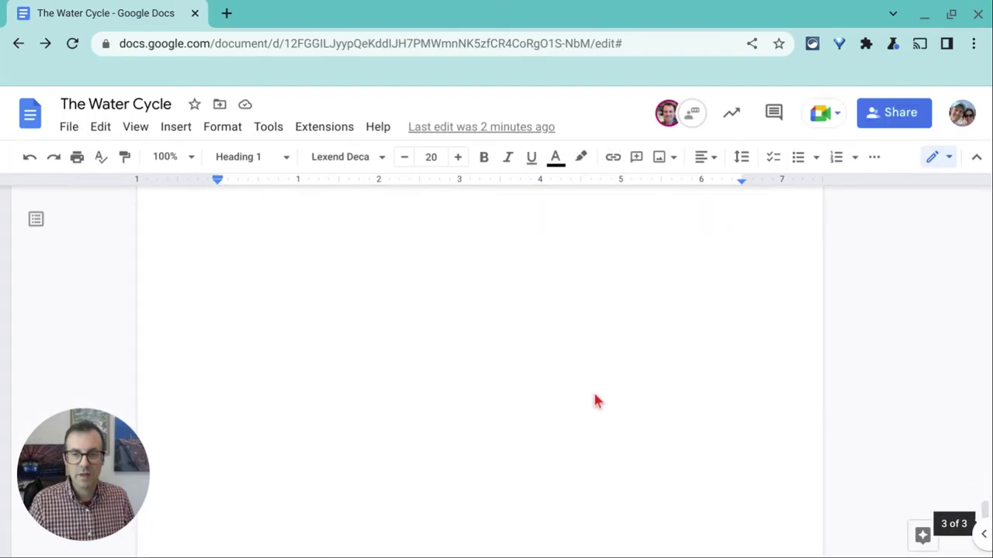
left_click(514, 385)
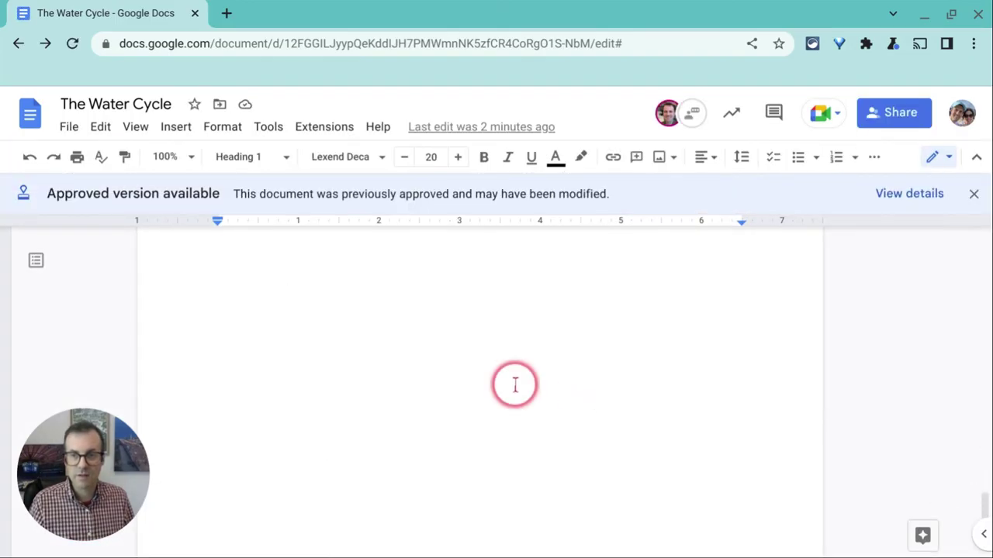
key("BackSpace")
key("BackSpace")
key("BackSpace")
key("BackSpace")
key("BackSpace")
key("BackSpace")
key("BackSpace")
key("BackSpace")
key("BackSpace")
key("BackSpace")
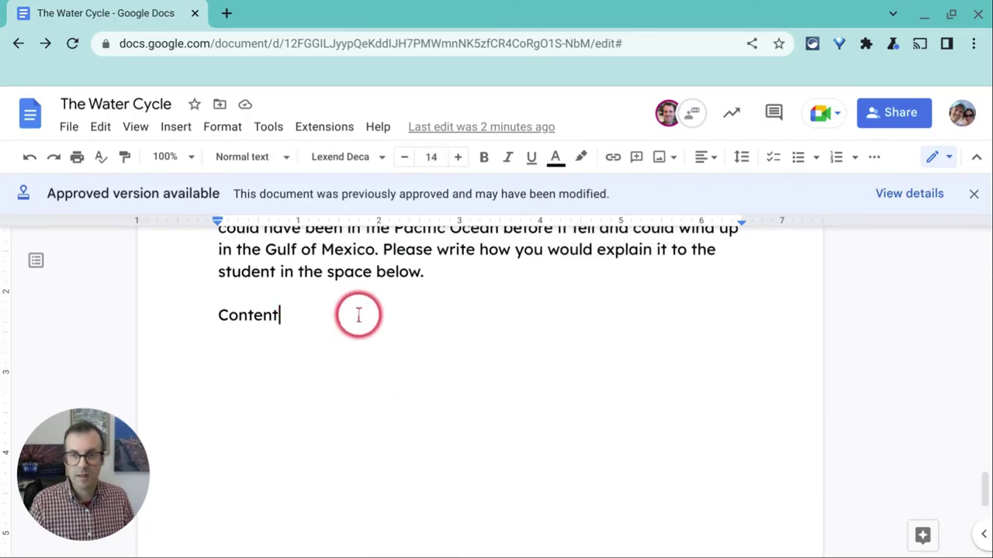
key("Return")
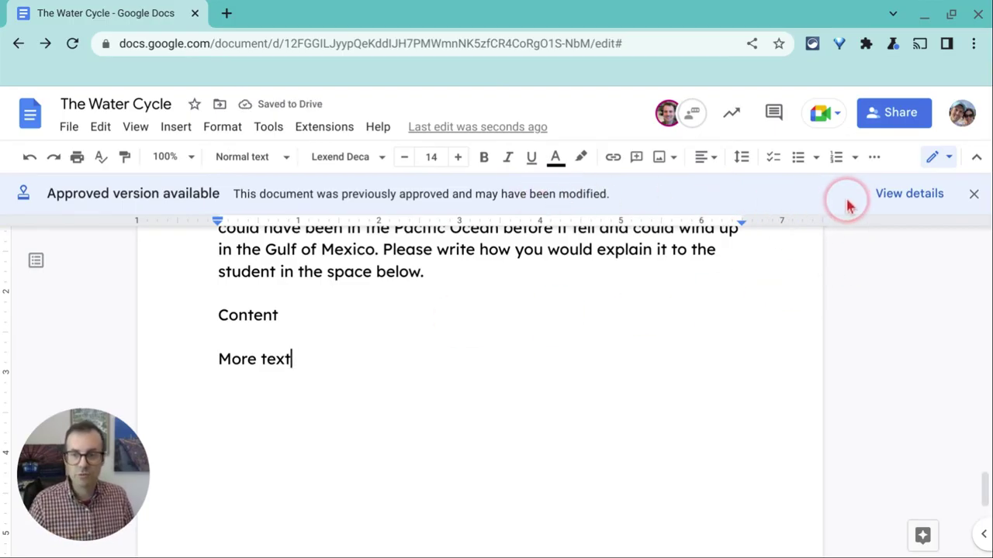
left_click(915, 194)
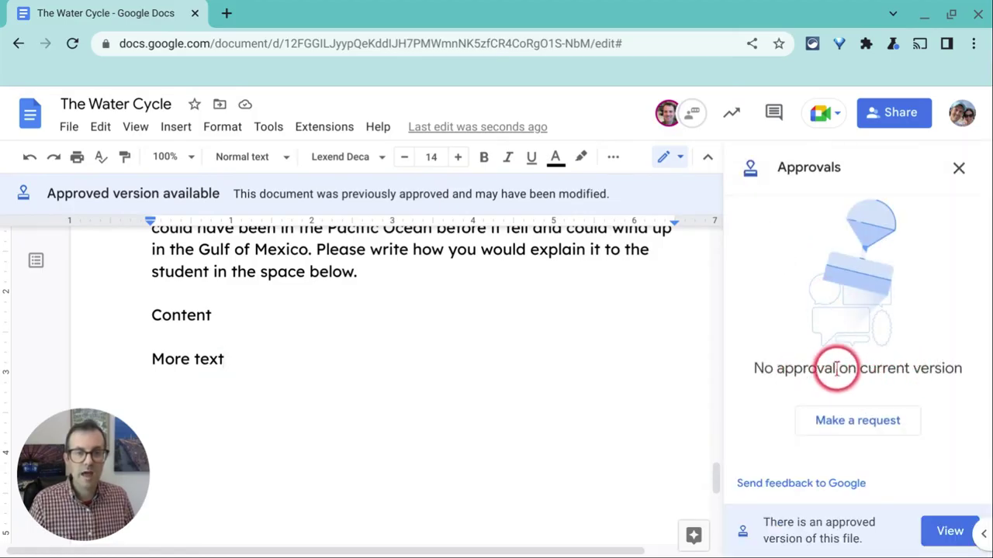
Step: Check for 'No approval on current version' and list approvals on older versions, such as Version 2
left_click_drag(225, 359, 131, 352)
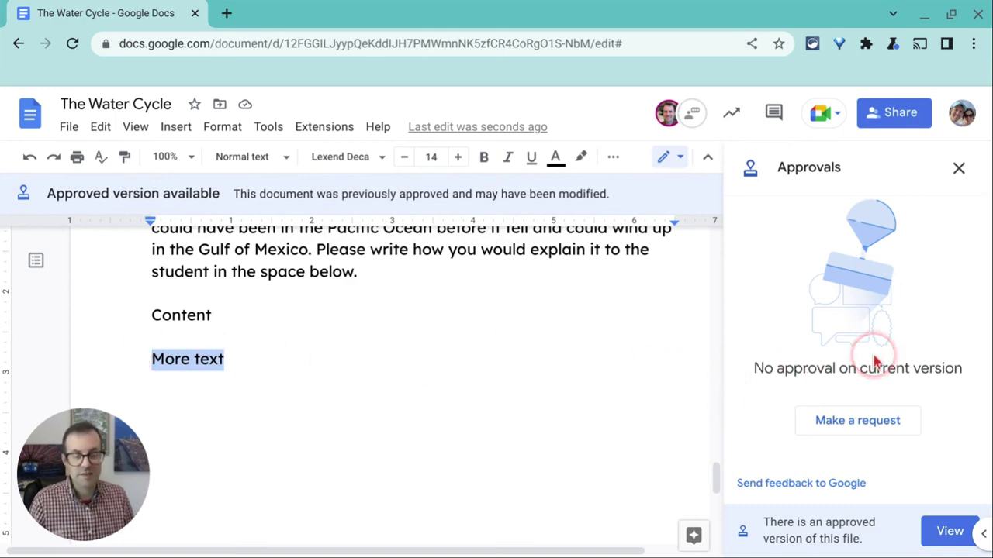
scroll(861, 380, "down", 1)
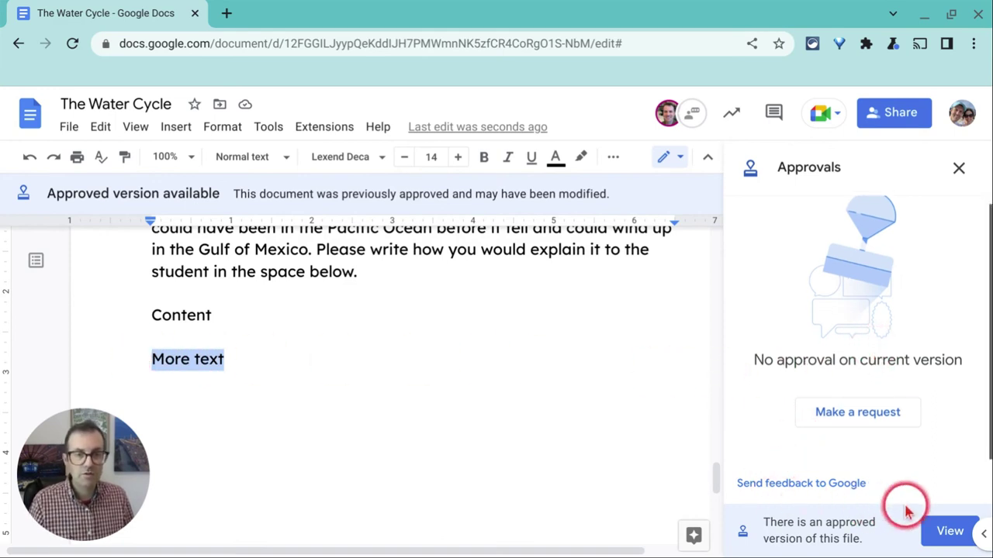
left_click(948, 532)
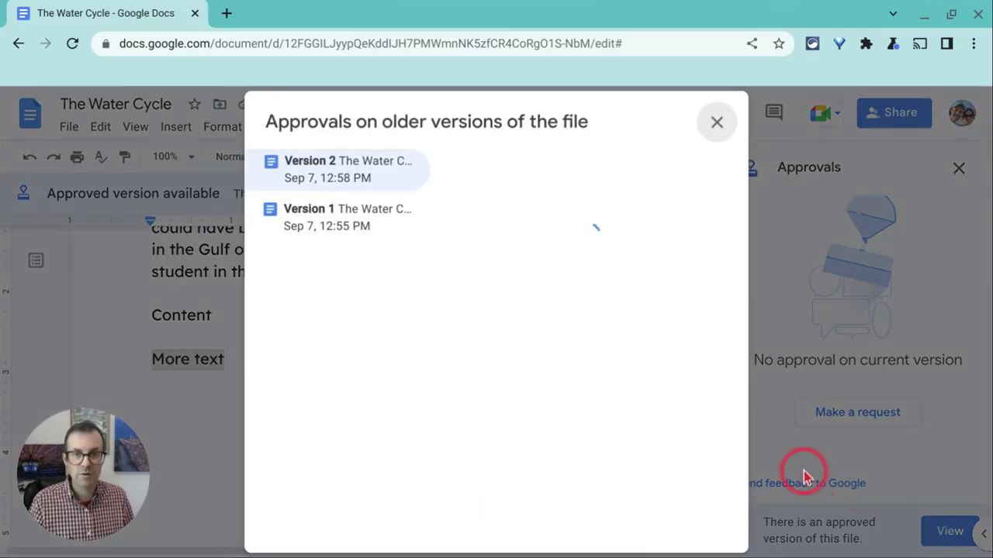
left_click(346, 209)
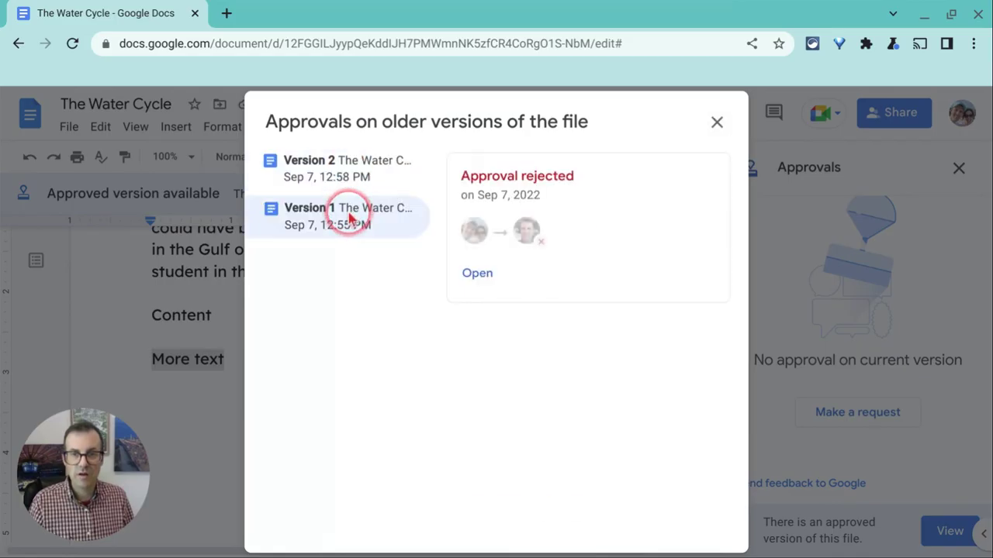
left_click(344, 182)
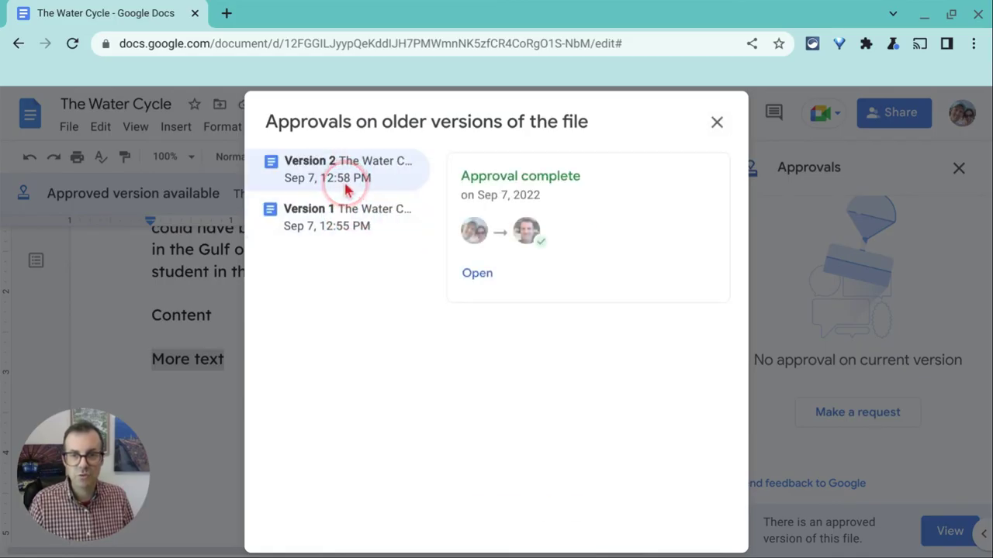